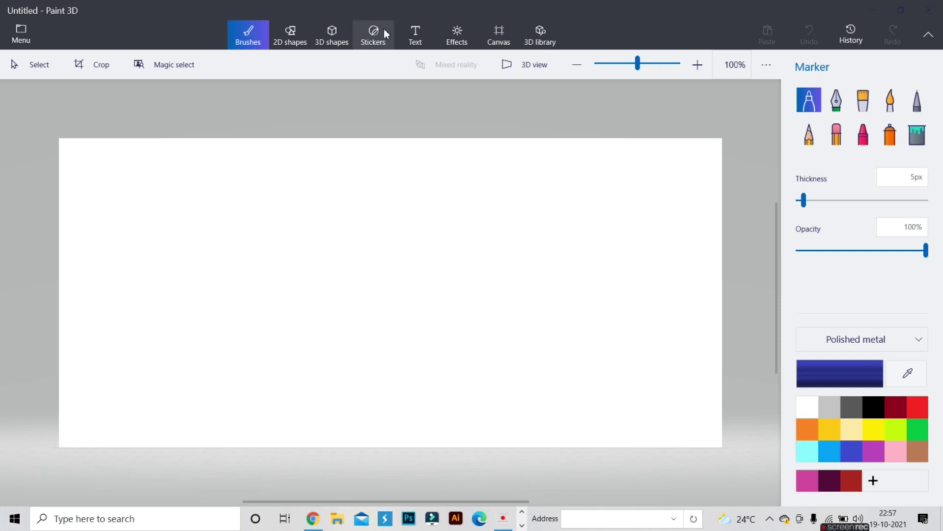
Step: Search the 3D library for "ornate" and insert the Ornate Circle Frame model
click(555, 46)
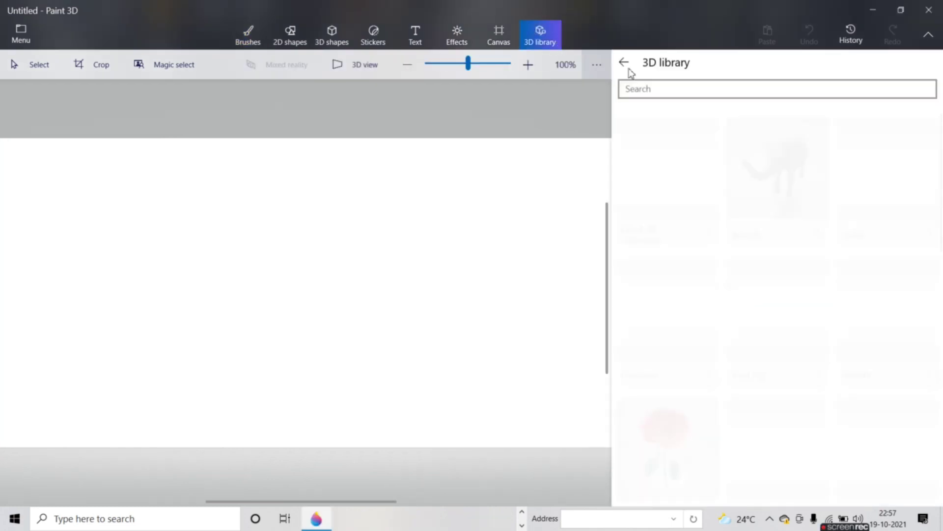
click(650, 88)
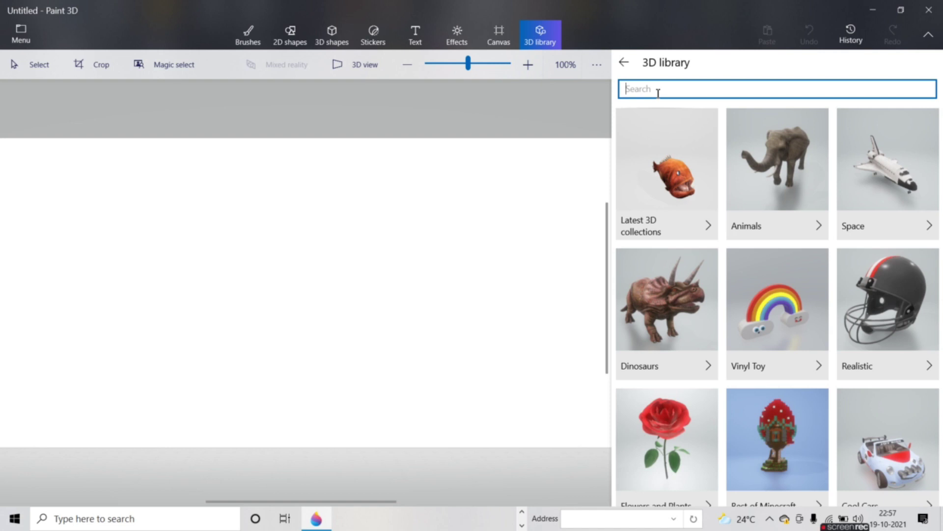
text(ornate)
key(Return)
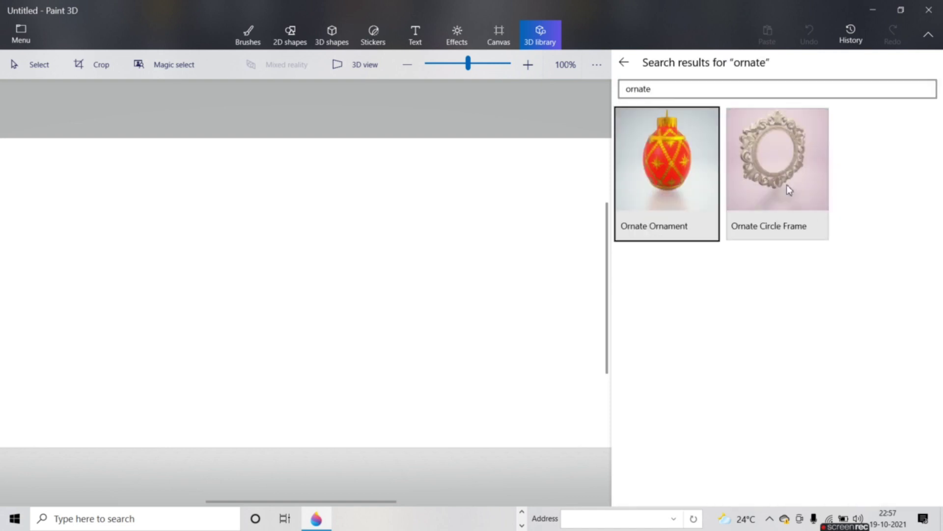
click(787, 184)
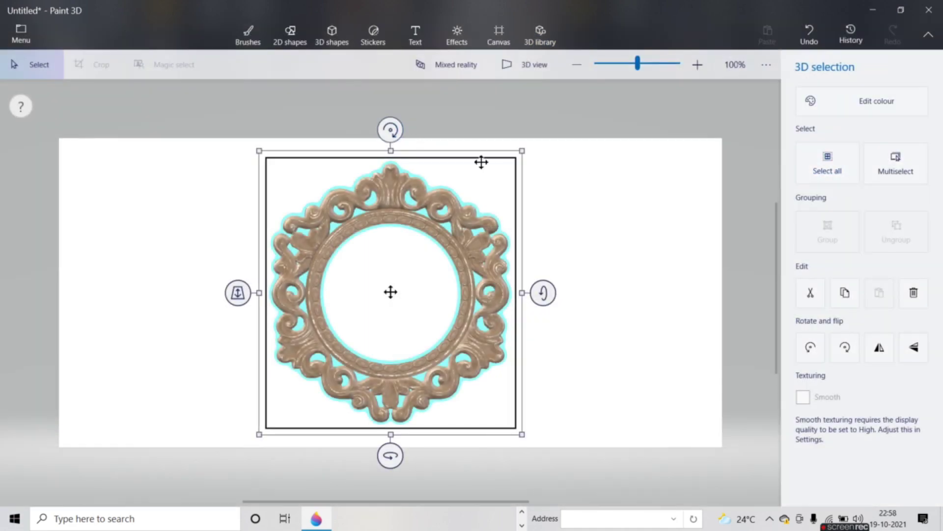
Step: Add the gold pattern image 4c38ba613c0b711c3b29b02a2bc816a1 as a custom sticker and place it beside the frame
click(384, 36)
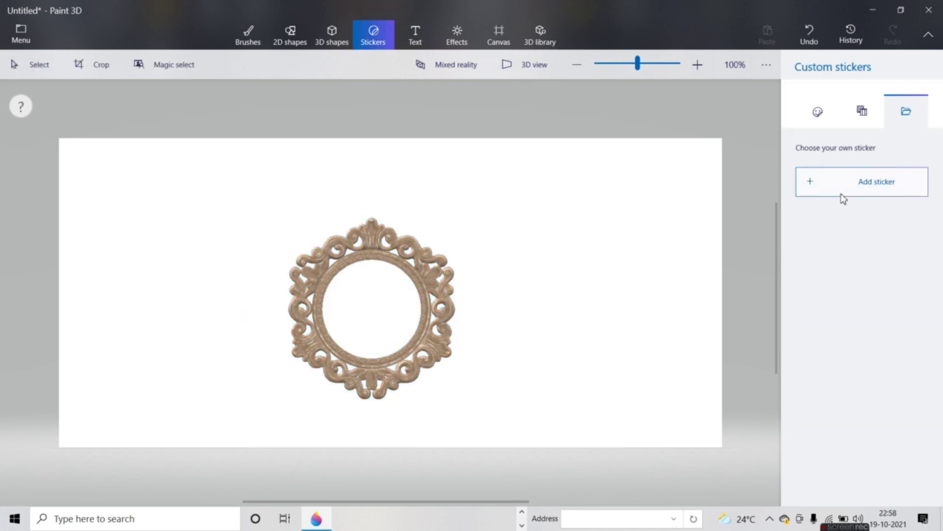
click(870, 184)
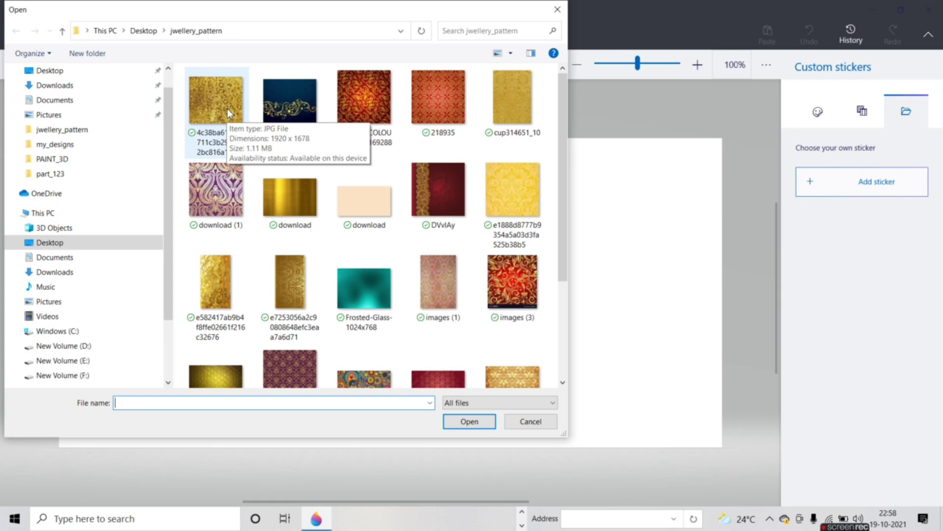
click(228, 114)
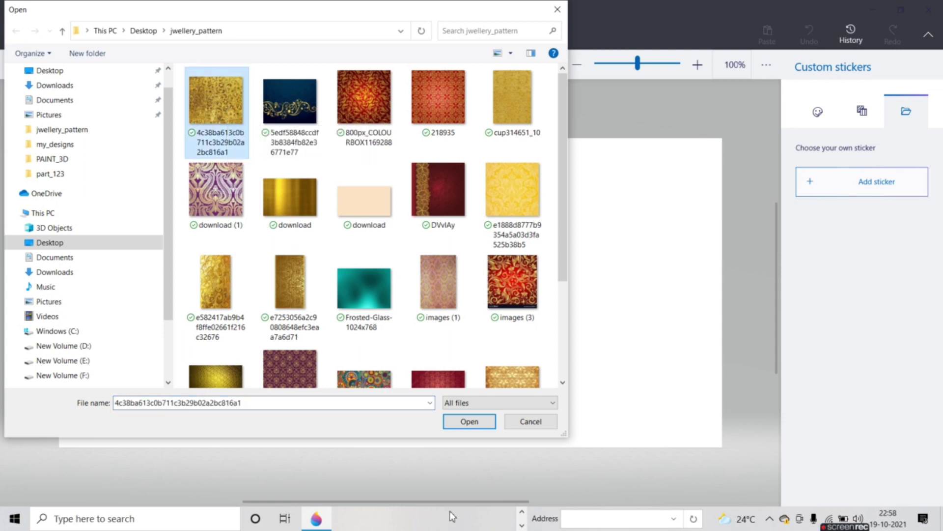
click(468, 422)
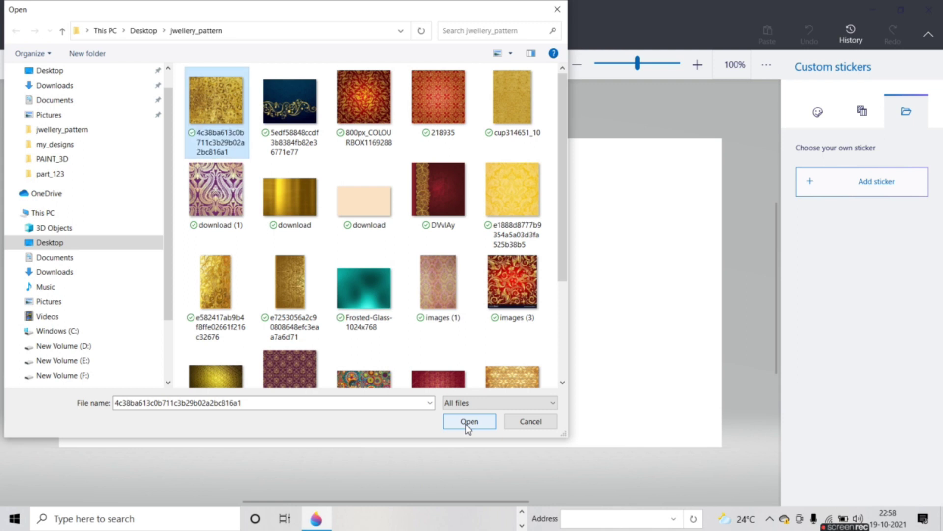
click(469, 421)
drag(449, 238, 589, 240)
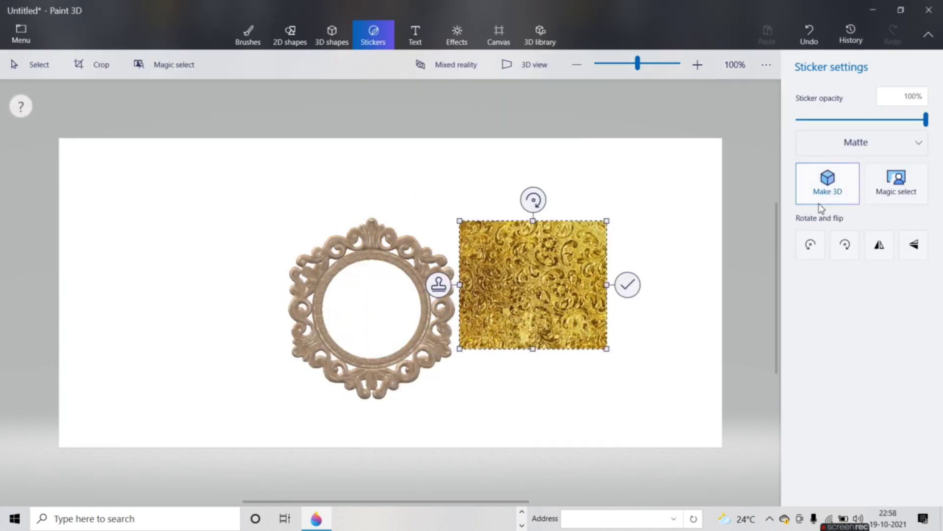
Step: Cut out the whole gold pattern with Magic select and stamp it onto the ornate frame to cover its surface
click(896, 184)
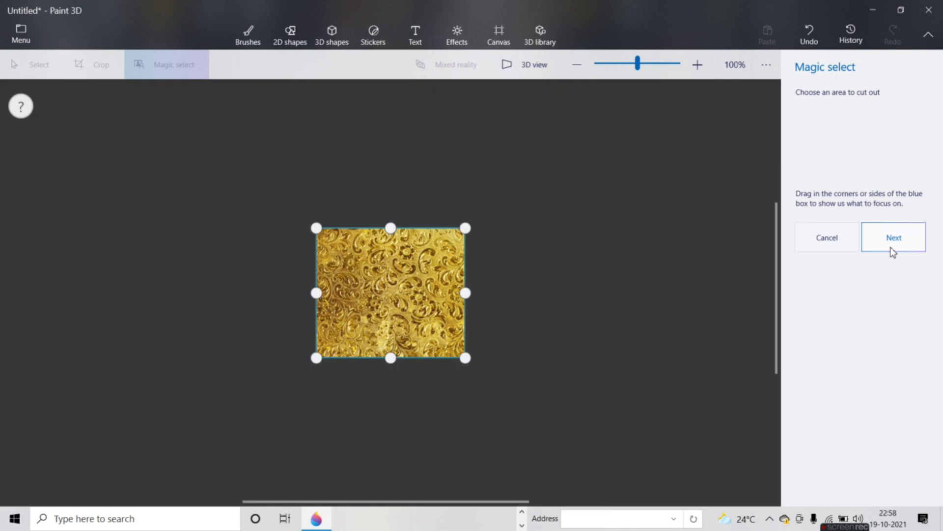
click(893, 250)
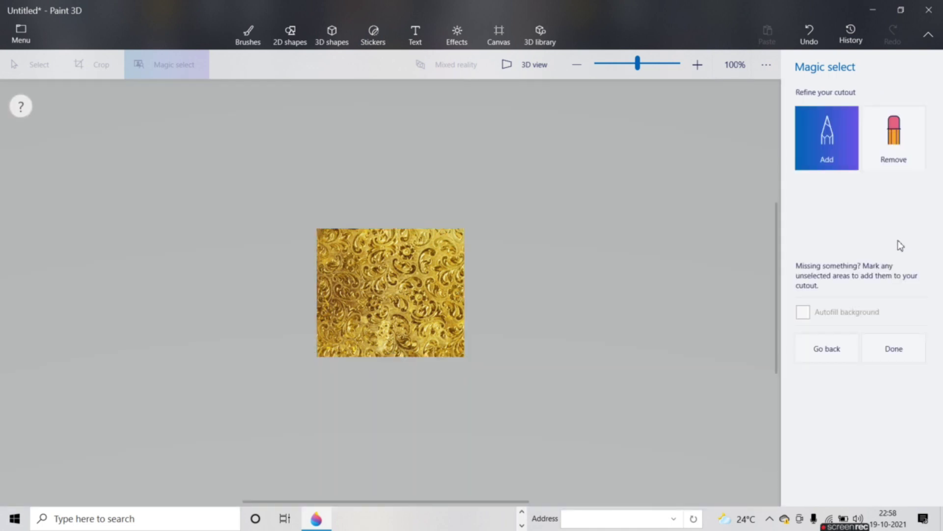
click(897, 350)
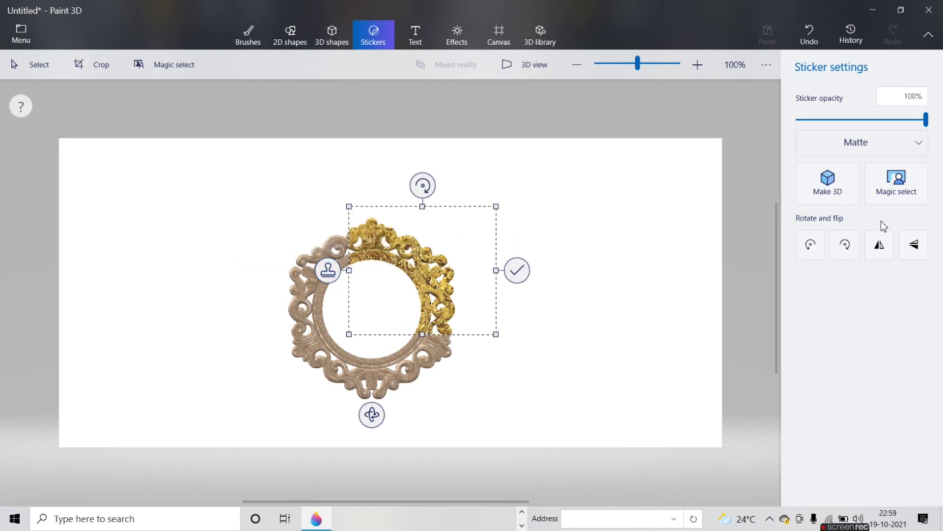
click(336, 279)
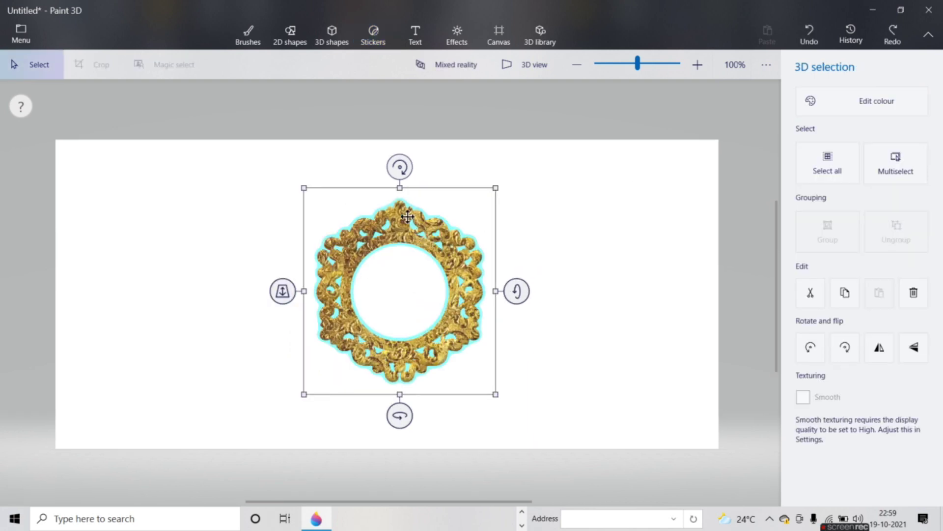
Step: Enlarge the gold frame slightly and move it to the left side of the canvas
drag(495, 188, 524, 190)
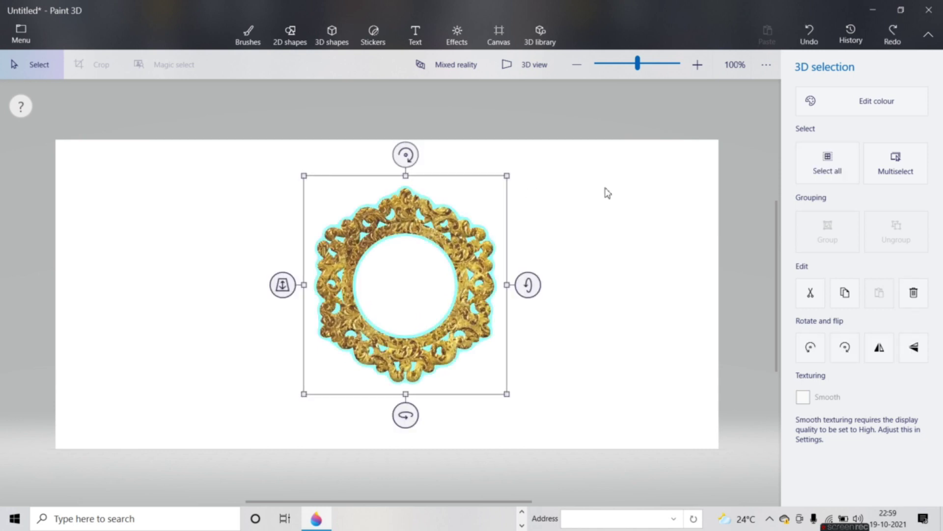
drag(488, 263, 233, 247)
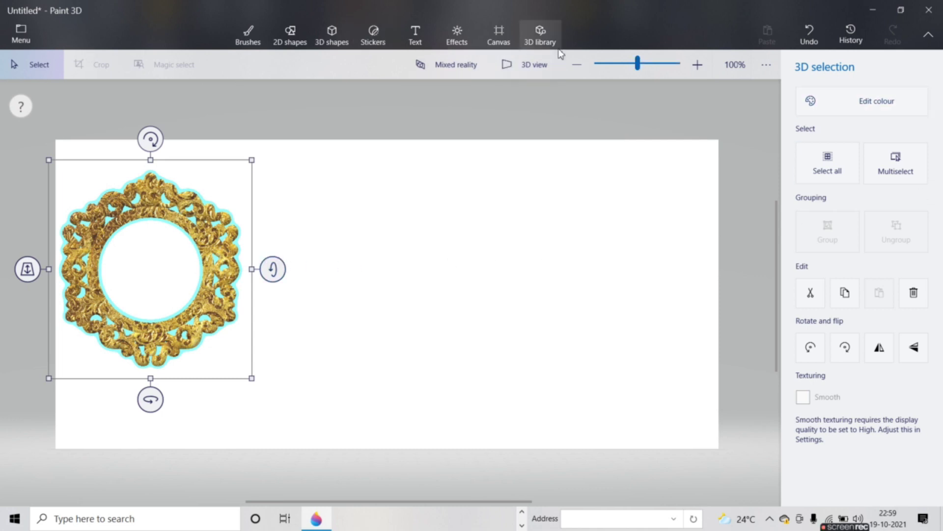
Step: Draw a small 3D pyramid on the empty canvas area beside the frame and shrink it slightly
click(343, 38)
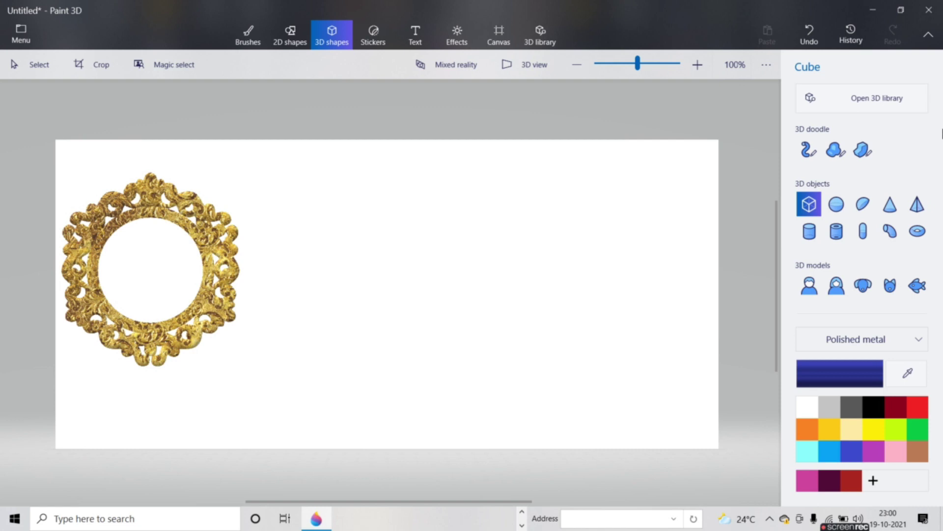
click(926, 206)
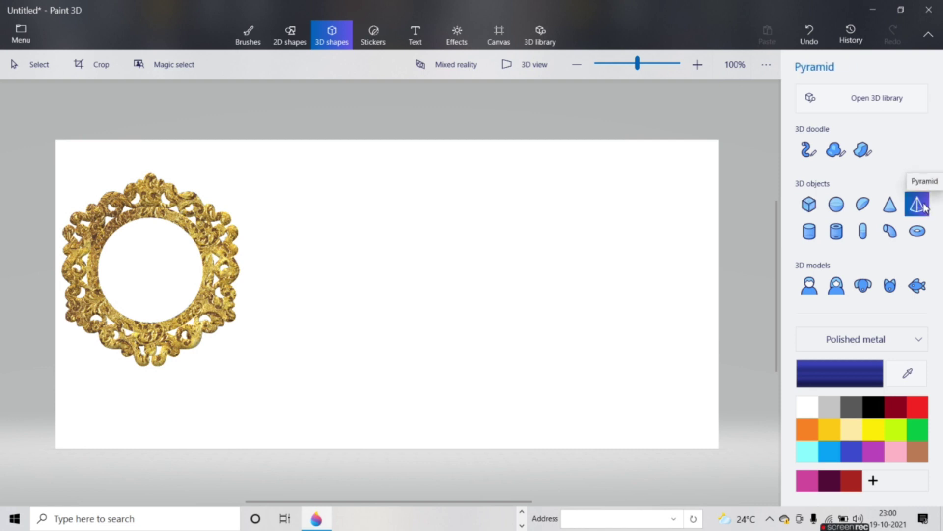
drag(484, 270, 535, 290)
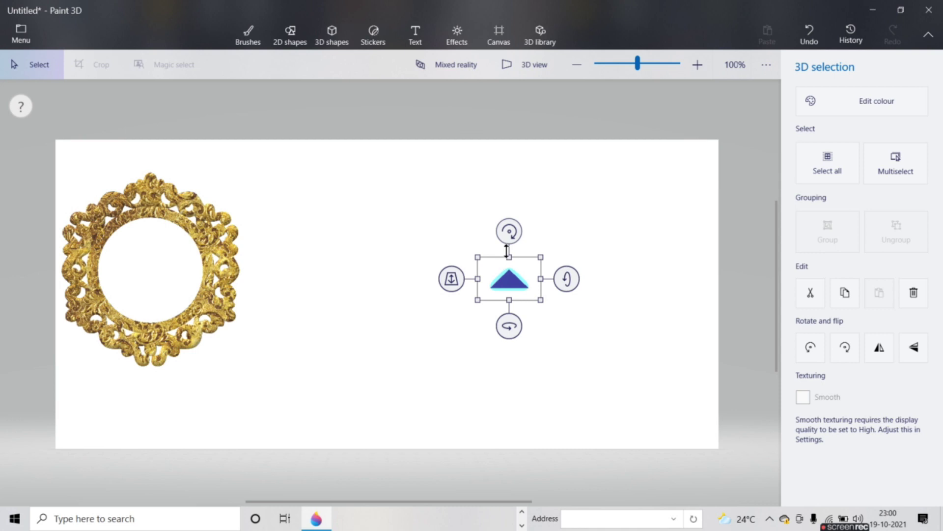
drag(512, 257, 535, 266)
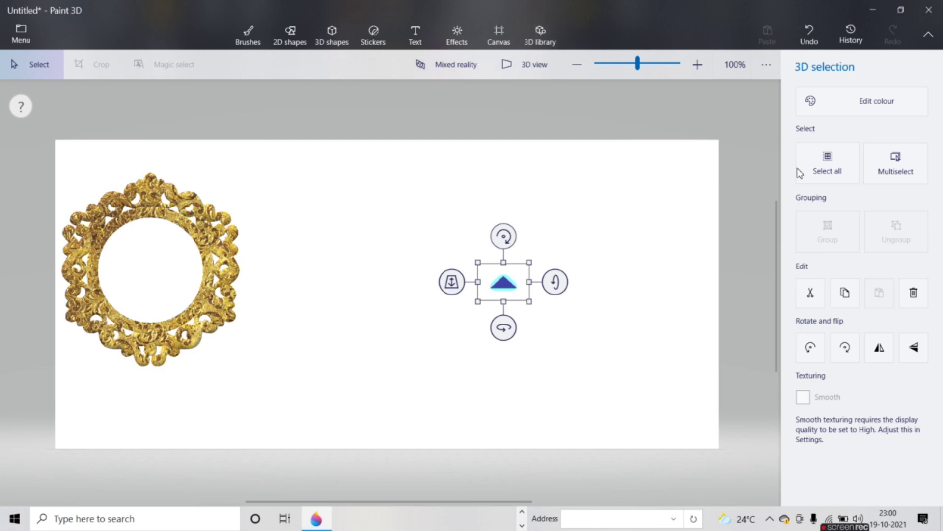
Step: Add the red and gold floral image "images (3)" from the jwellery_pattern folder as a custom sticker
click(373, 33)
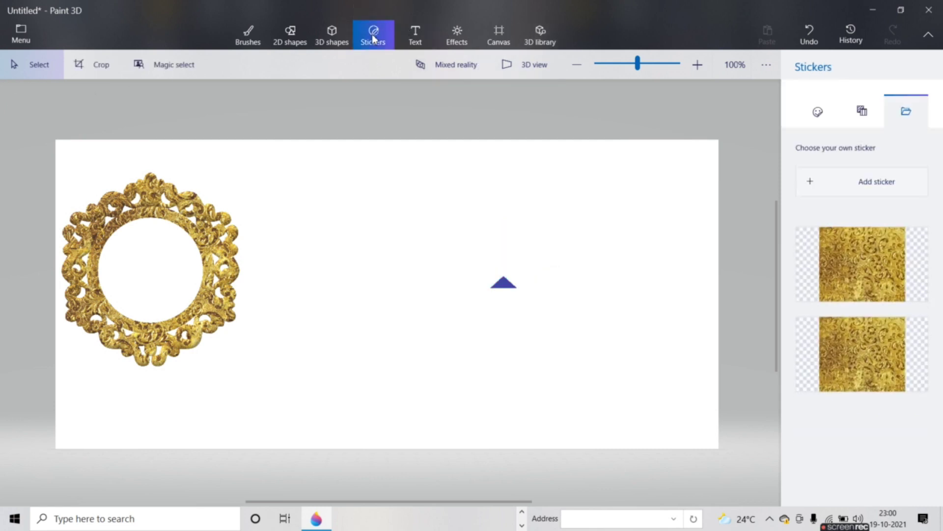
click(836, 182)
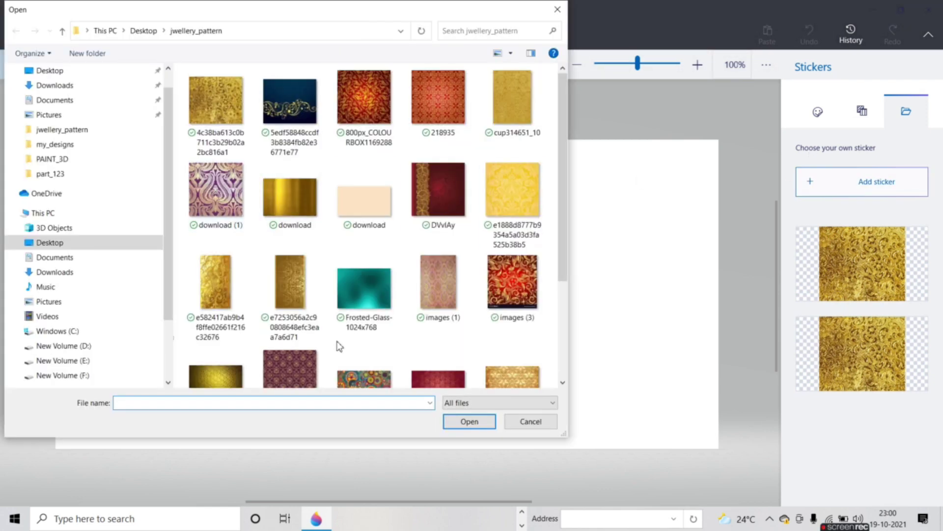
scroll(352, 301, down, 3)
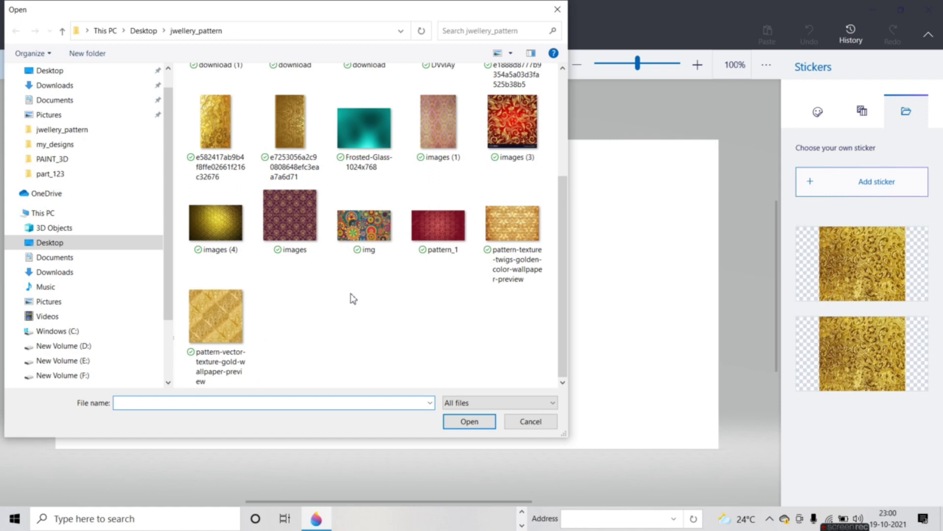
scroll(353, 298, up, 3)
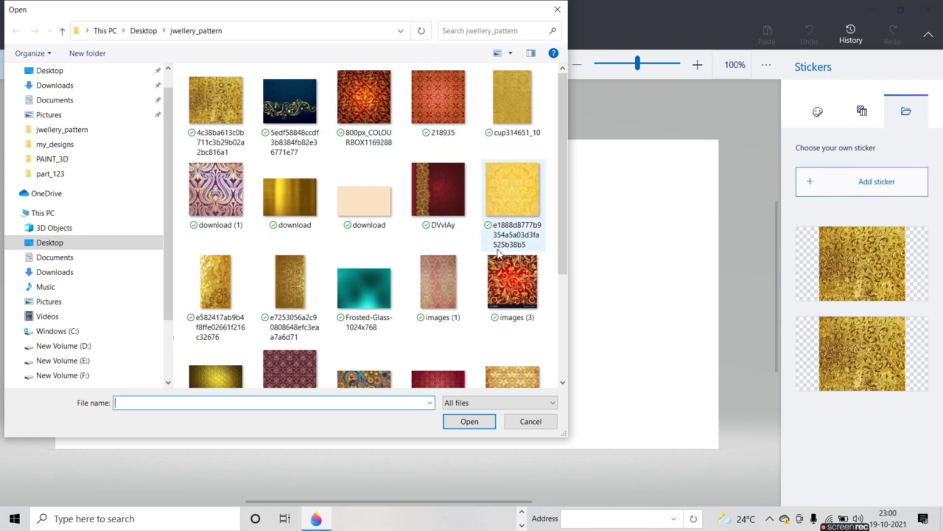
click(511, 282)
click(482, 423)
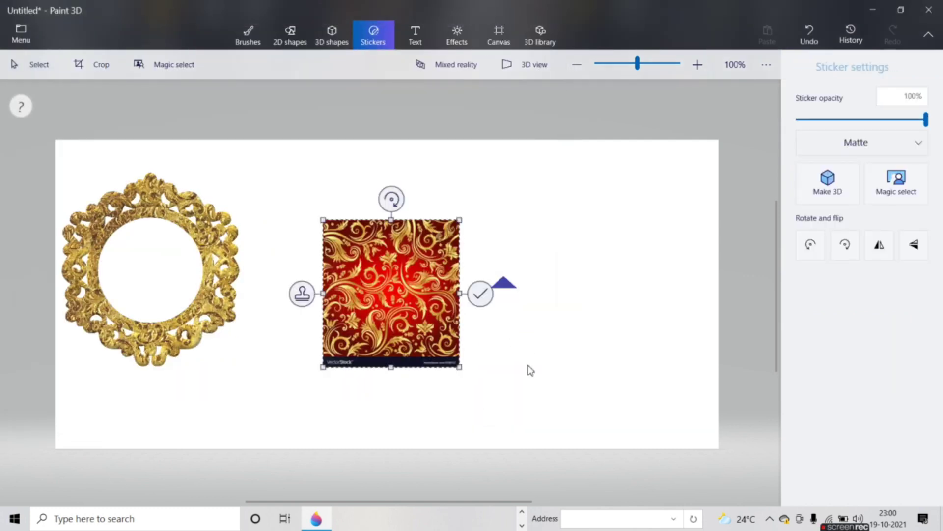
Step: Place the red pattern on the canvas, move it to the right of the pyramid and turn it back into a sticker
drag(422, 286, 370, 302)
click(506, 293)
click(504, 284)
click(358, 312)
drag(259, 226, 412, 388)
drag(347, 327, 607, 297)
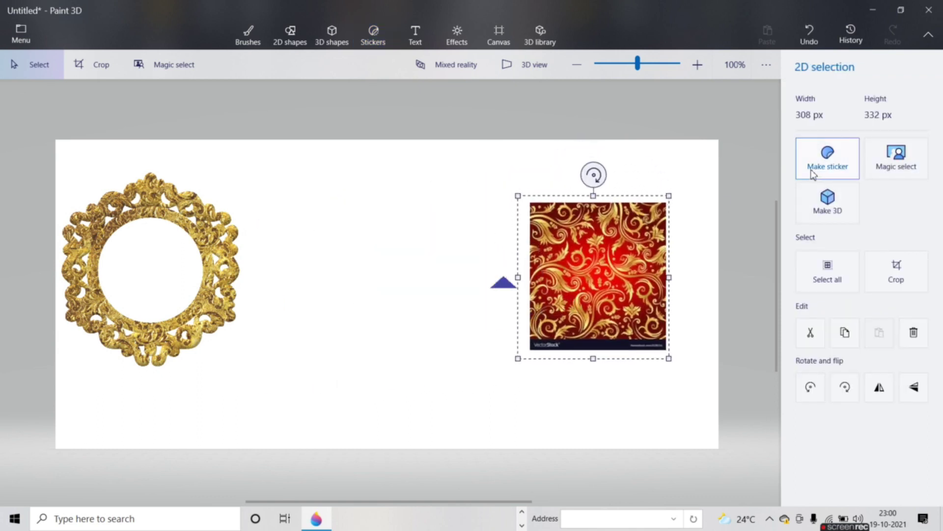
click(848, 158)
mouse_move(595, 366)
mouse_down()
mouse_move(598, 347)
mouse_move(602, 381)
mouse_up()
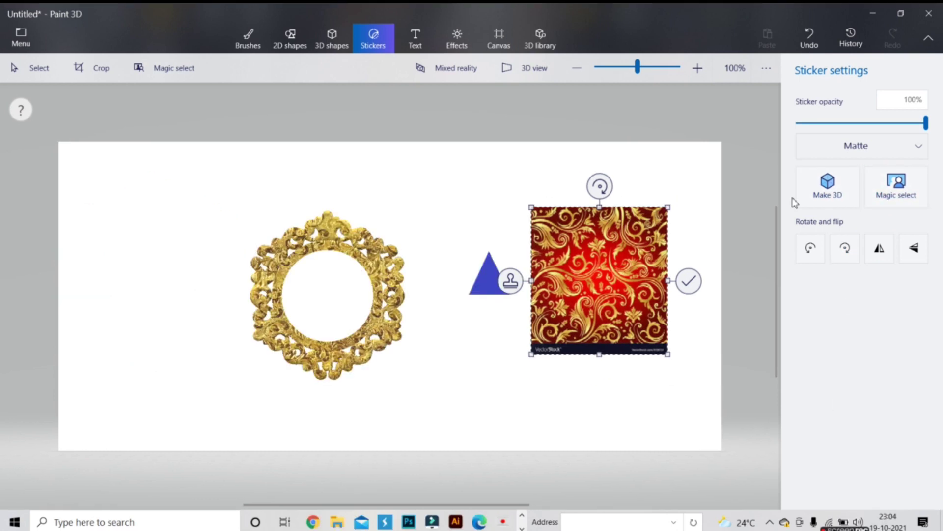
Step: Cut out the red pattern sticker with Magic select, accepting the automatic cutout area
click(900, 195)
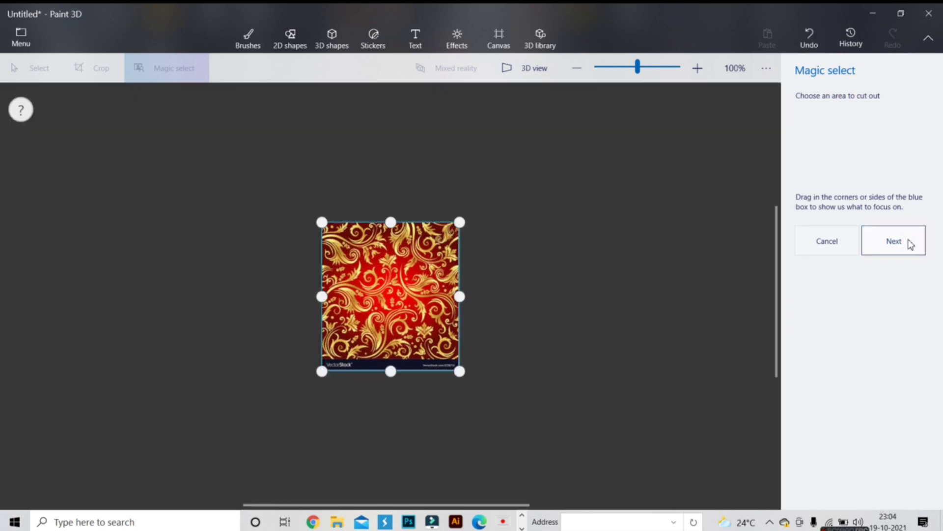
click(893, 241)
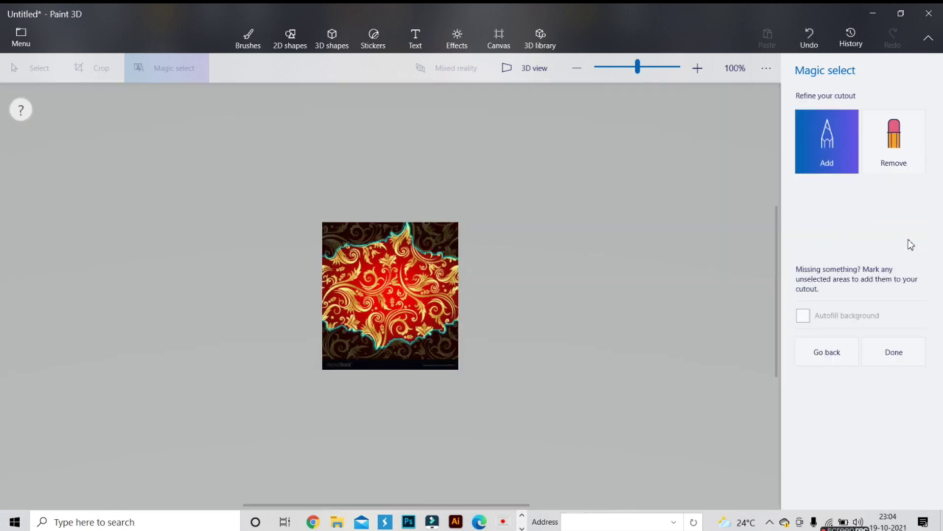
click(903, 358)
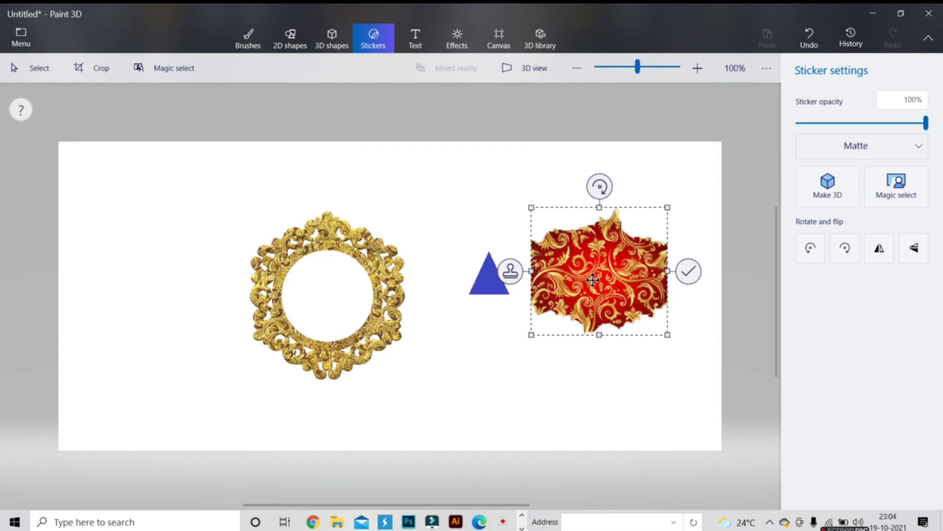
Step: Position the red cutout over the pyramid's front face, reduce its height slightly and apply it
drag(582, 293, 484, 276)
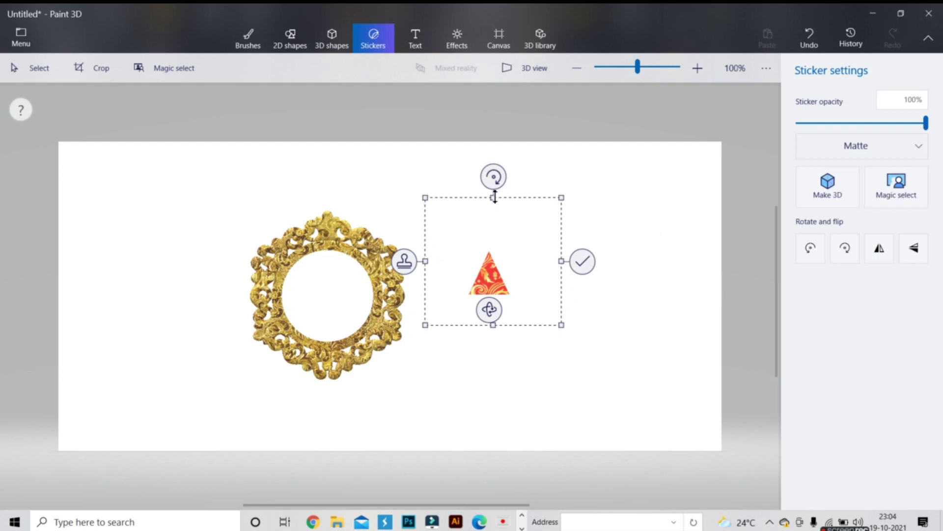
drag(494, 198, 497, 211)
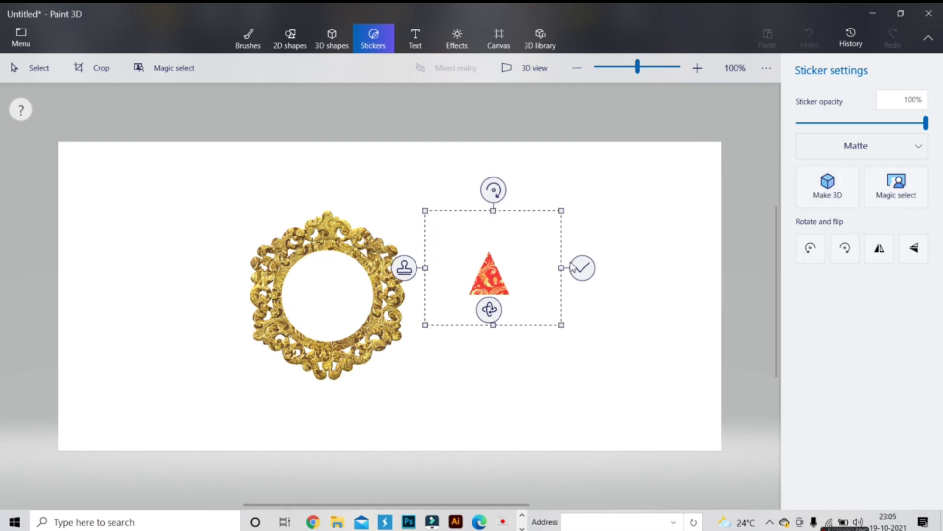
click(582, 263)
Step: Rotate the pyramid around its vertical axis and cover the exposed blue face with the red cutout sticker
click(494, 288)
drag(497, 328, 560, 346)
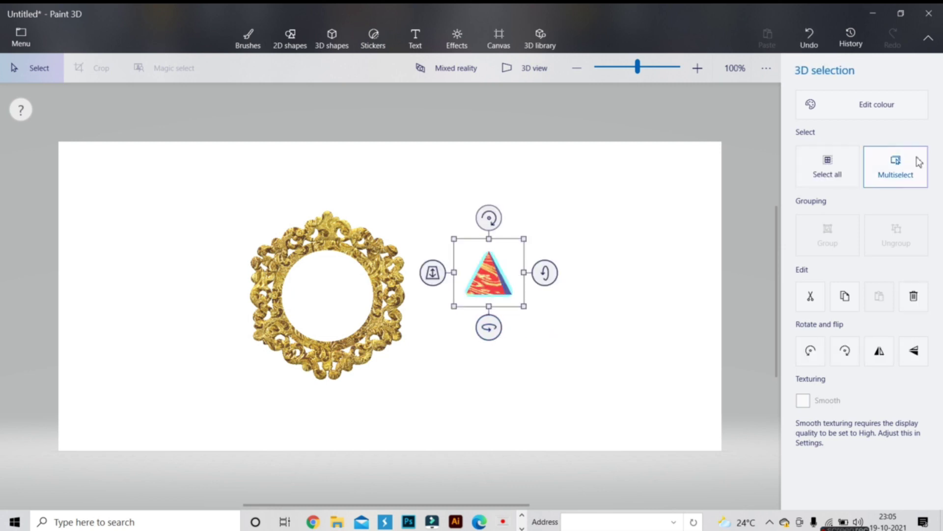
click(379, 43)
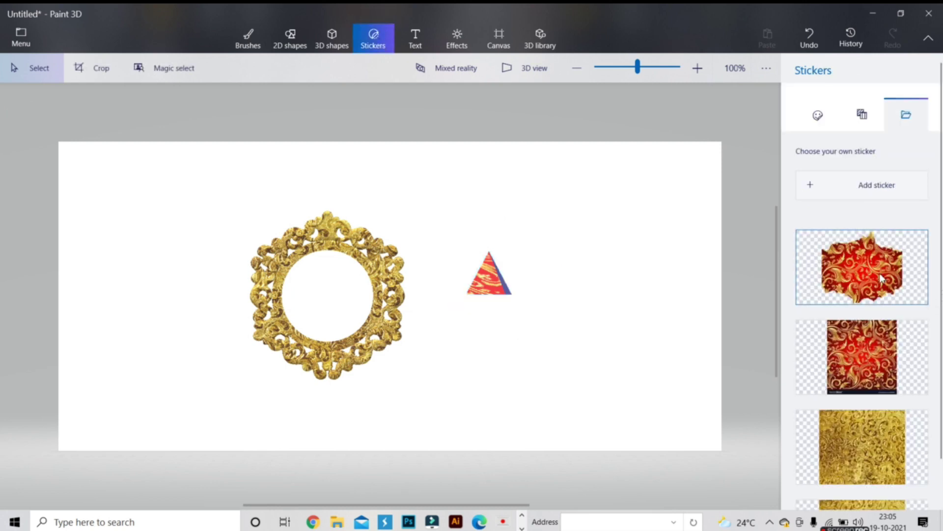
click(862, 267)
drag(406, 329, 508, 301)
click(588, 269)
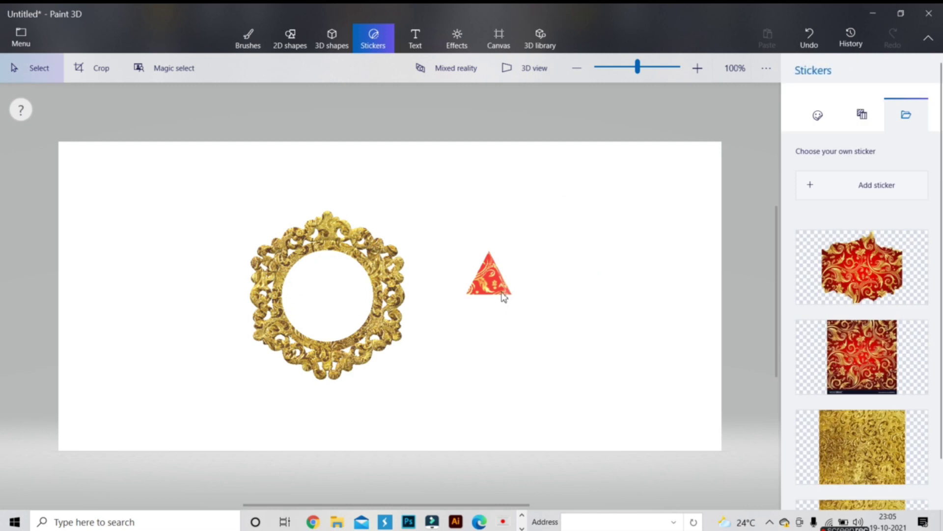
Step: Turn the pyramid further around its vertical axis and apply the red cutout sticker to the next side face
click(501, 295)
drag(484, 330, 542, 331)
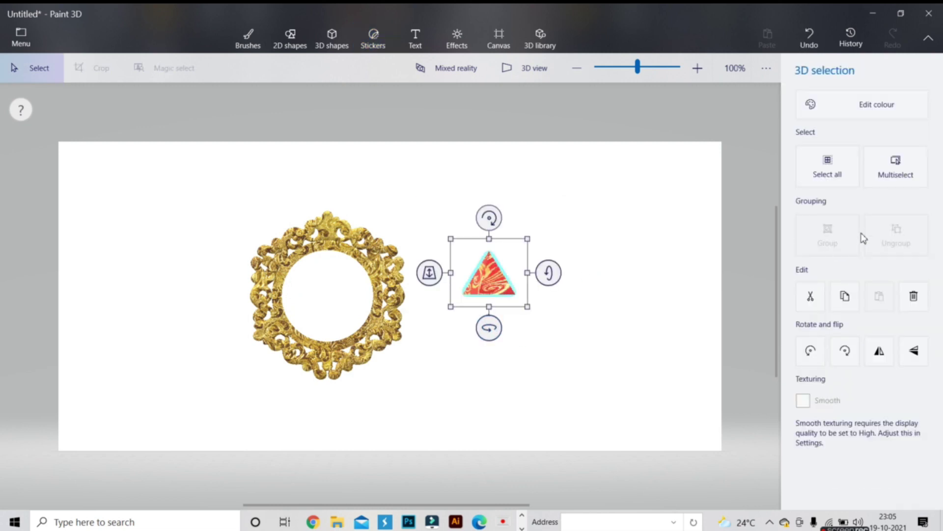
click(373, 39)
click(872, 296)
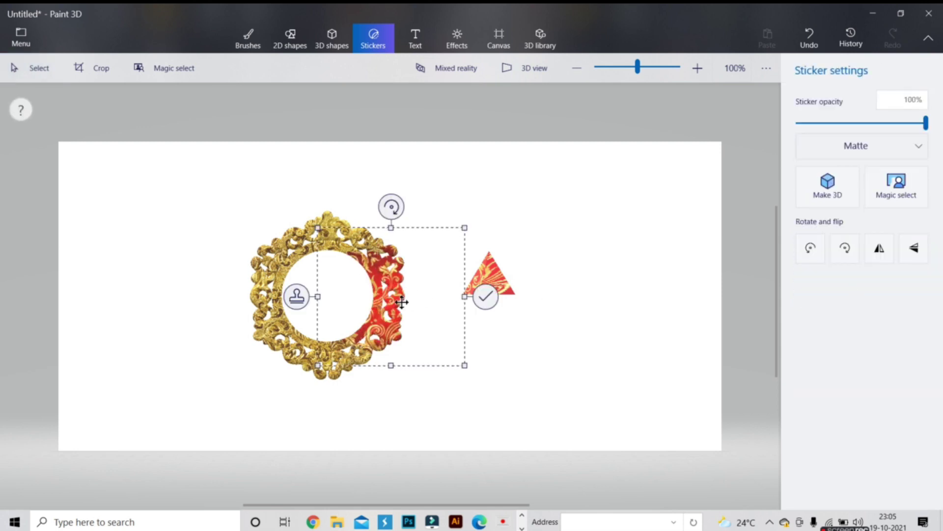
drag(400, 299, 494, 287)
click(578, 280)
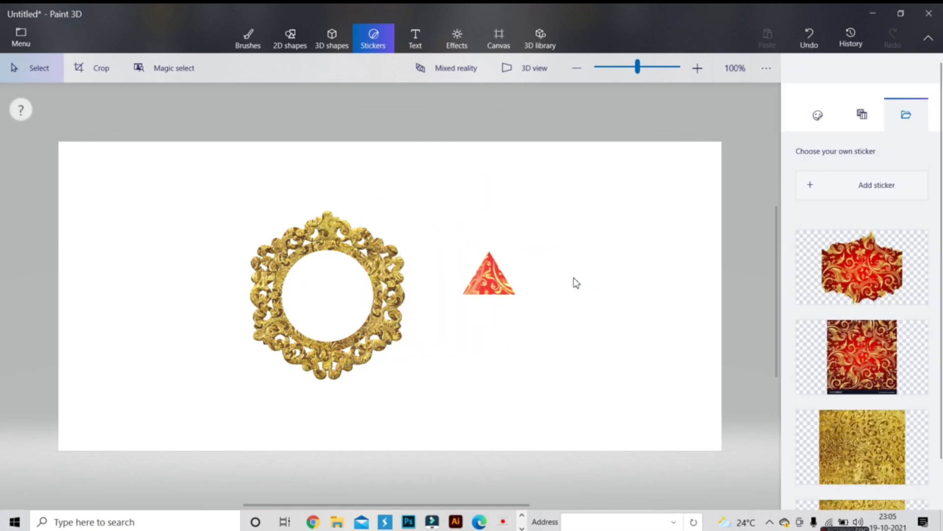
Step: Rotate the pyramid around its vertical axis and tilt it until its blue square base faces the front
click(487, 289)
drag(489, 328, 530, 346)
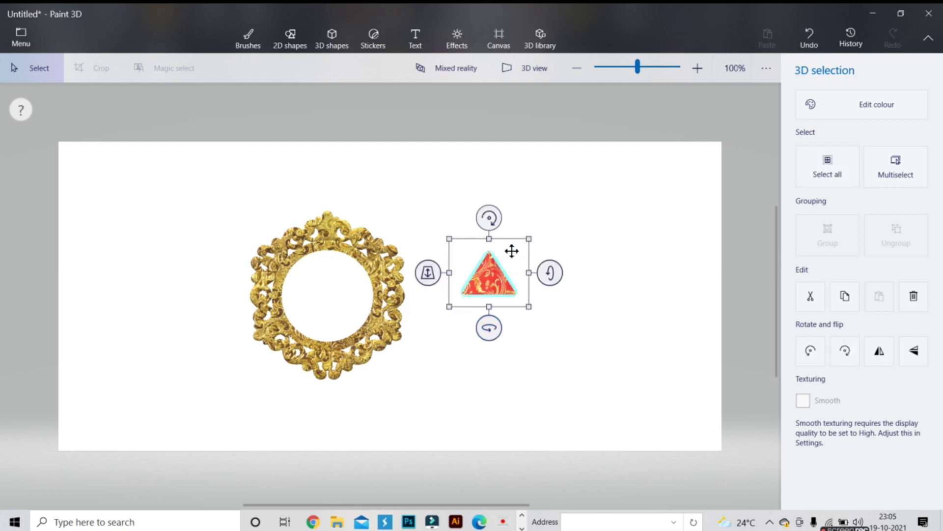
mouse_move(494, 241)
mouse_down()
mouse_move(494, 261)
mouse_move(501, 255)
mouse_up()
mouse_move(551, 279)
mouse_down()
mouse_move(552, 264)
mouse_move(560, 267)
mouse_up()
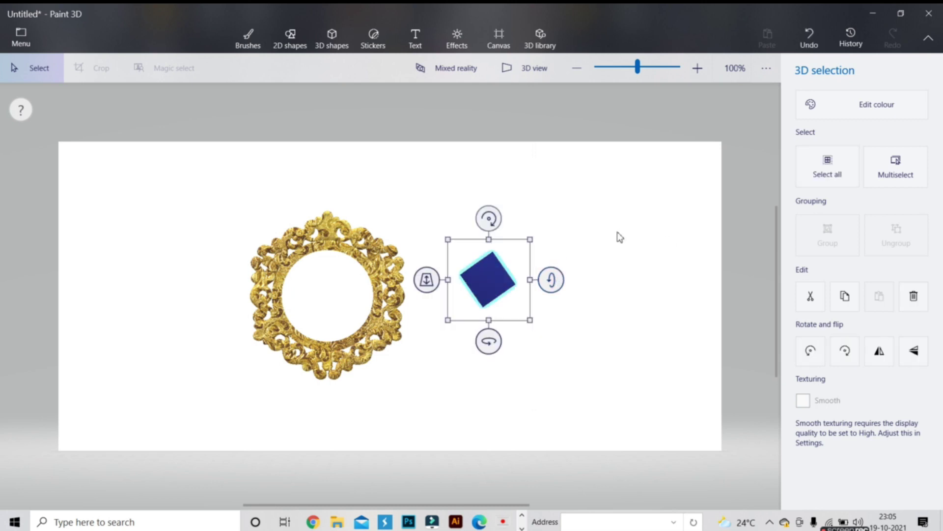
Step: Cover the pyramid's blue base with the red cutout sticker, then tilt the pyramid around its horizontal axis
click(380, 45)
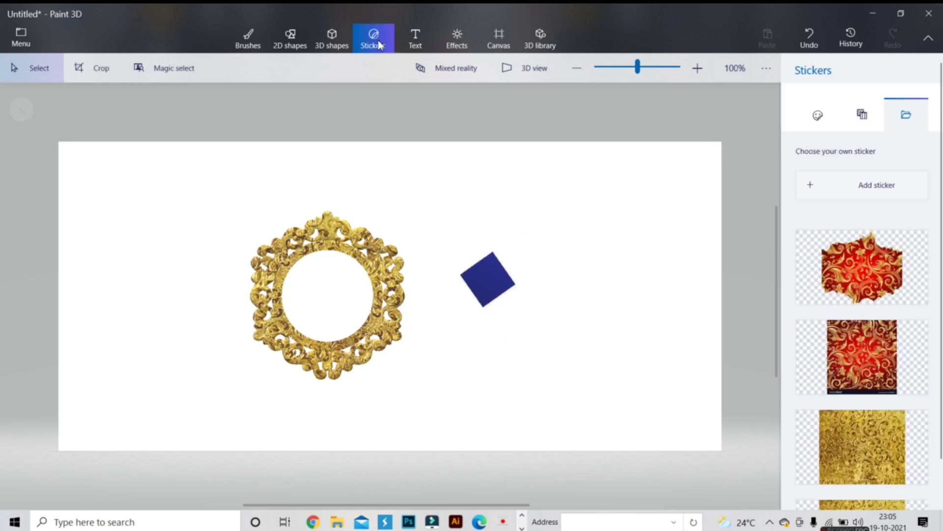
click(862, 267)
click(391, 298)
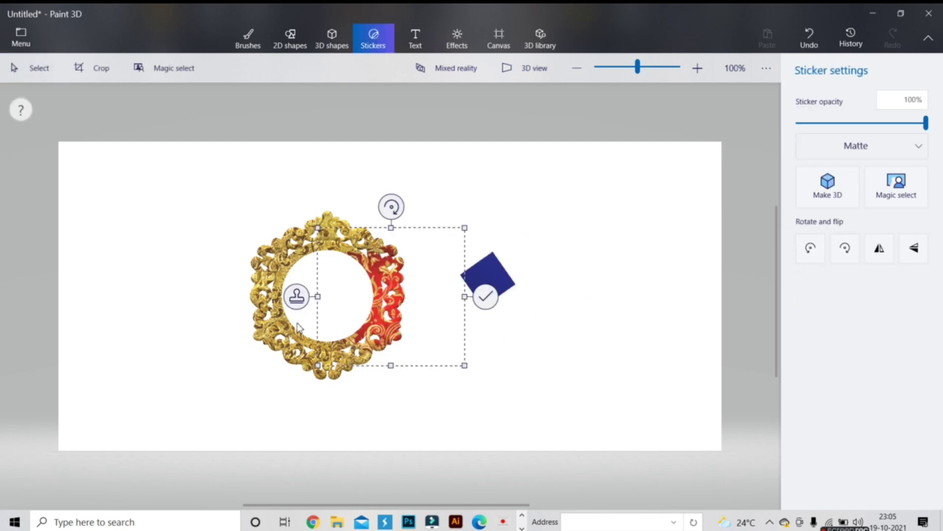
drag(369, 316, 486, 292)
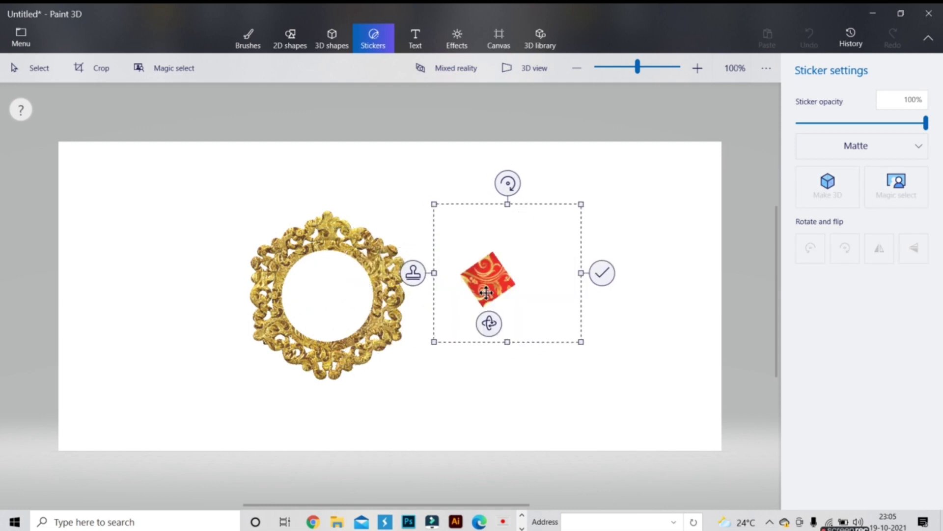
click(602, 273)
click(528, 271)
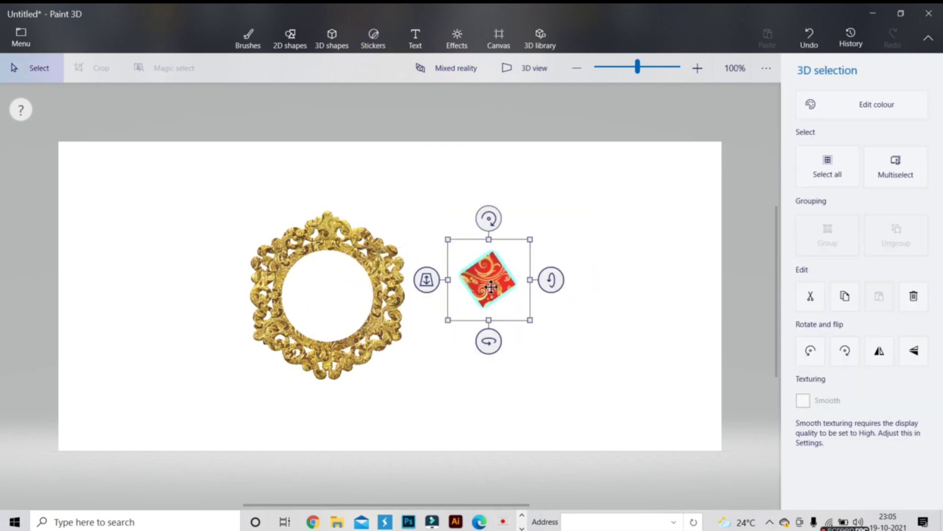
drag(551, 279, 552, 343)
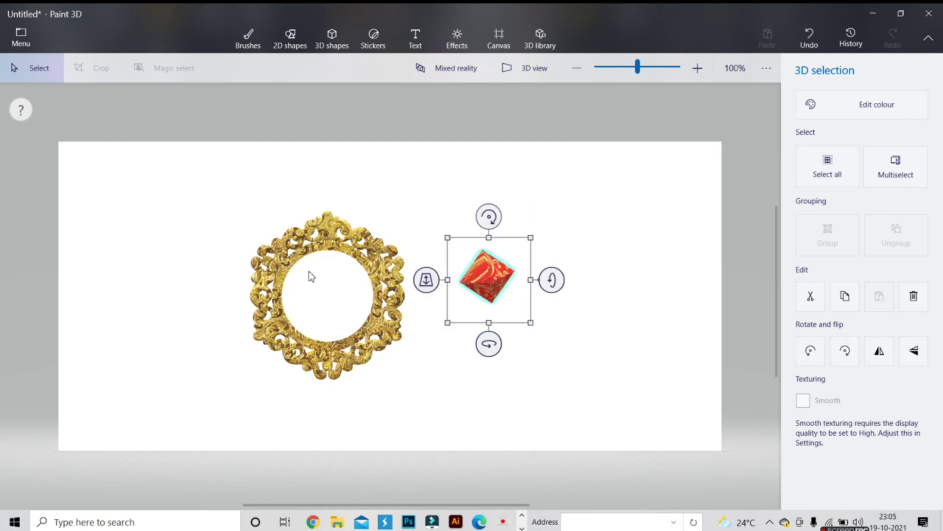
Step: Move the gold frame closer to the pyramid and place the pyramid over the upper part of the frame
drag(377, 291, 432, 275)
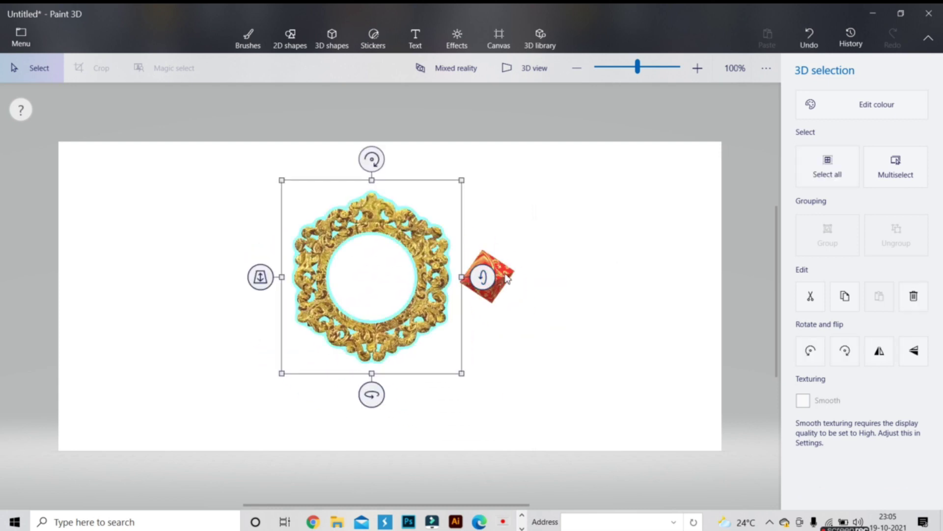
click(492, 270)
drag(492, 270, 376, 214)
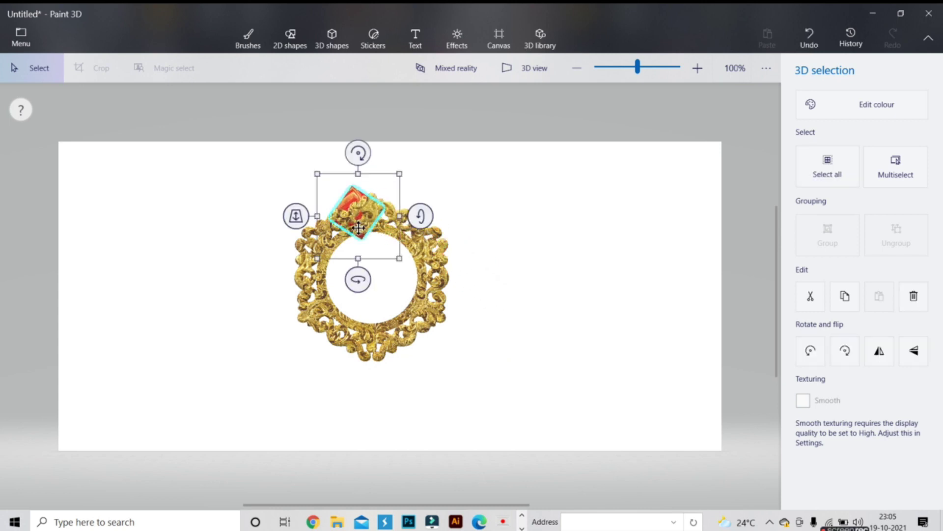
Step: Shrink the red pyramid to a small gem, set it on the frame's upper-left ornament and adjust its depth
drag(296, 216, 301, 249)
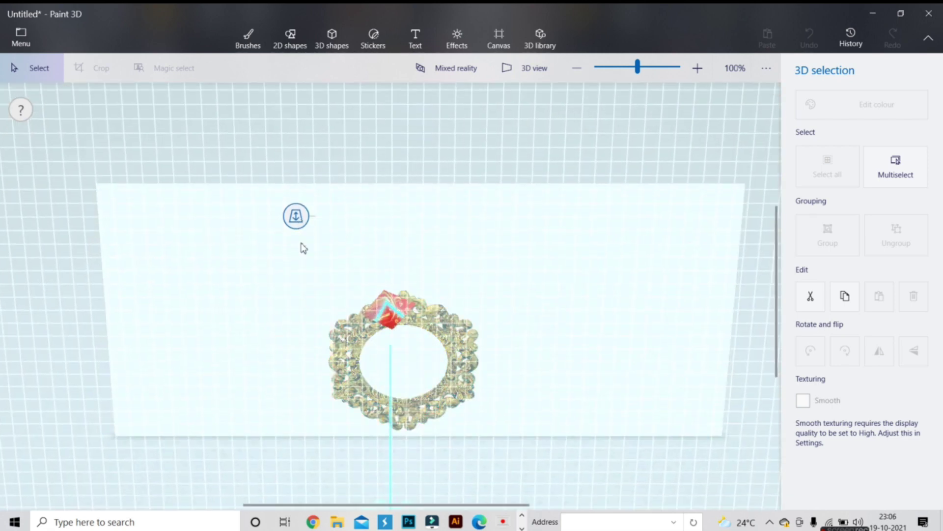
drag(403, 173, 375, 213)
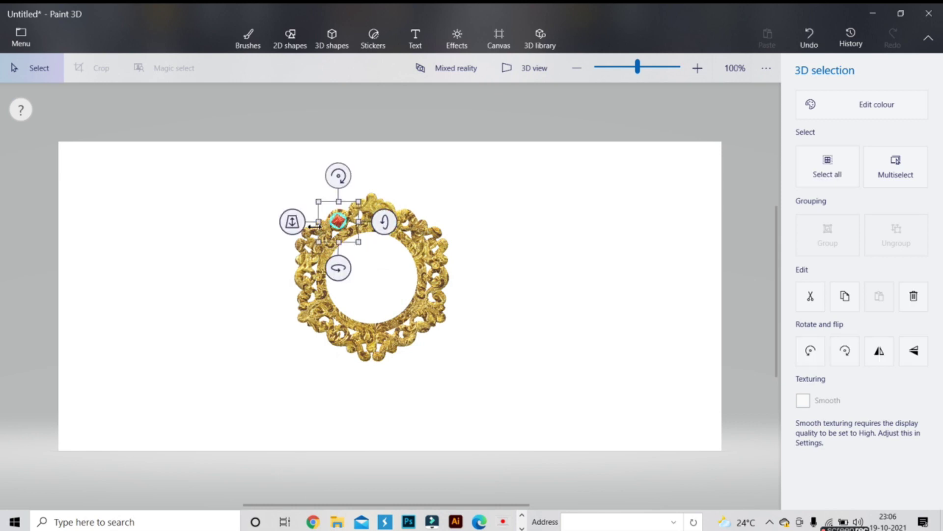
mouse_move(302, 222)
mouse_down()
mouse_move(293, 219)
mouse_move(300, 212)
mouse_up()
click(499, 232)
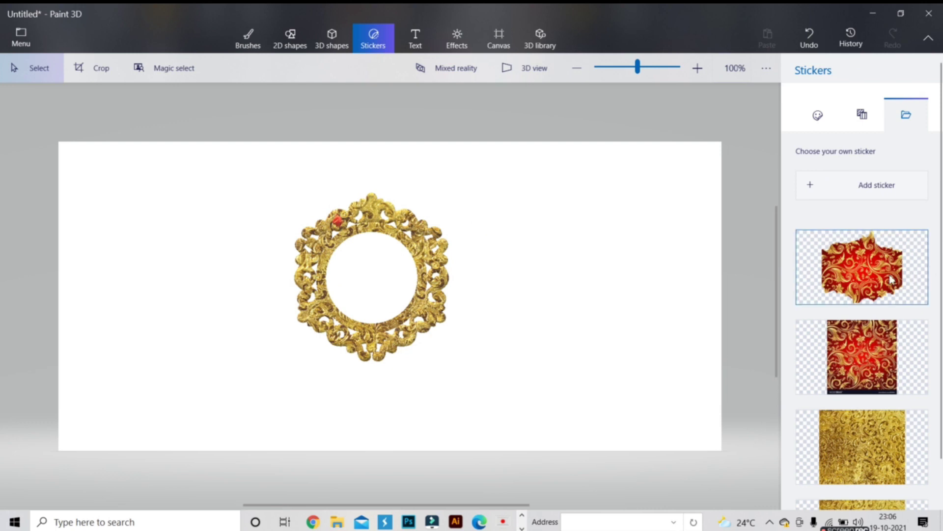
Step: Duplicate the small red gem and place the copy just right of centre at the top of the frame
click(338, 222)
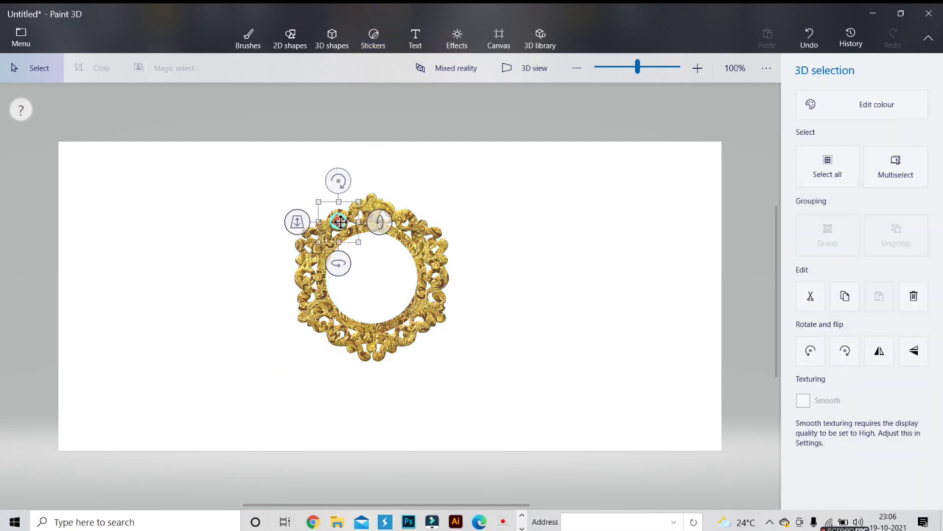
key(ctrl)
key(ctrl+c)
key(ctrl+v)
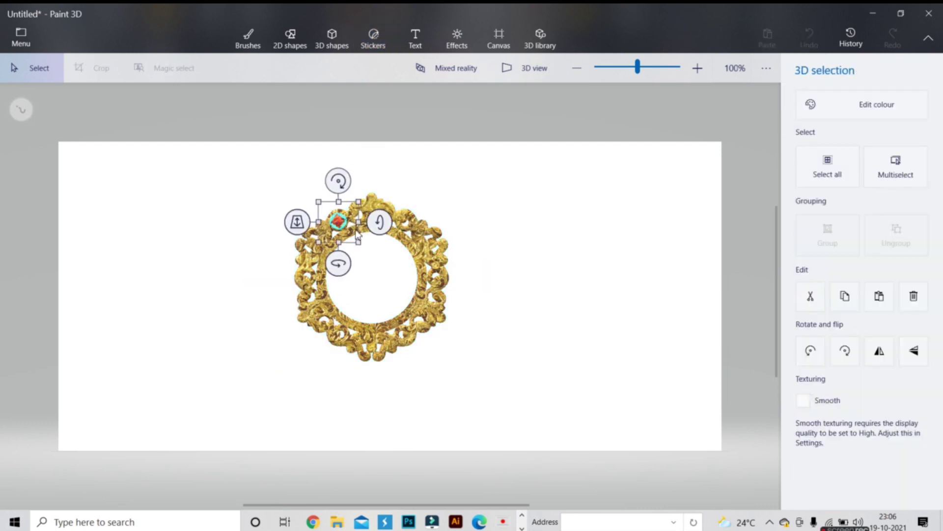
mouse_move(340, 222)
mouse_down()
mouse_move(394, 220)
mouse_move(352, 218)
mouse_up()
click(536, 284)
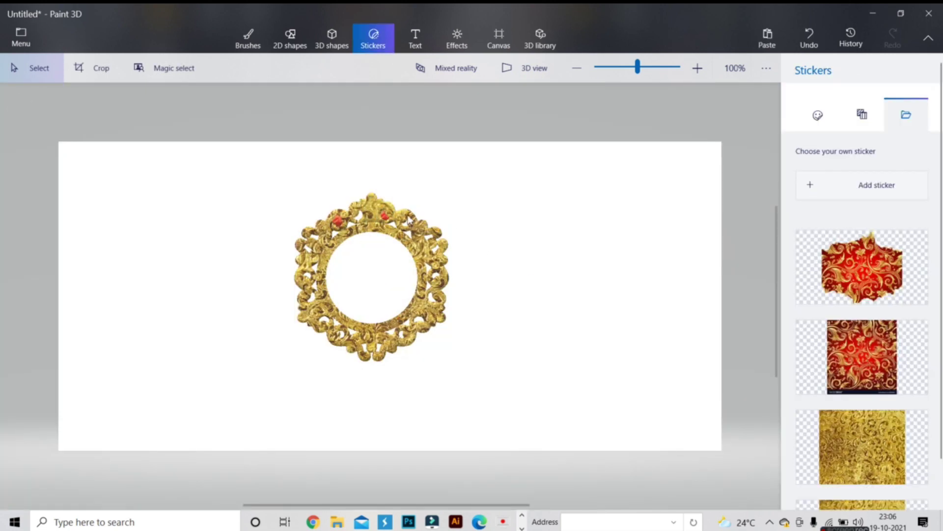
Step: Add another copy of the red gem on the frame's upper-right ornament
click(388, 221)
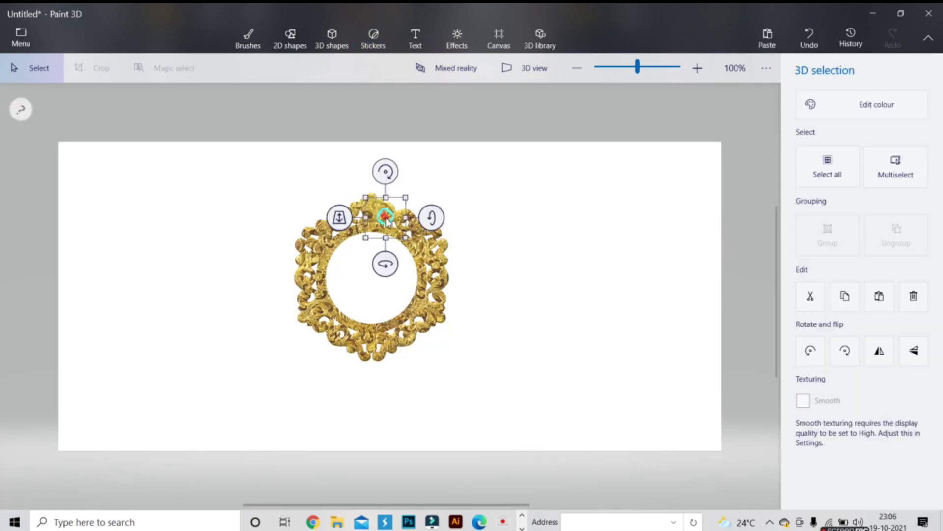
drag(388, 219, 377, 239)
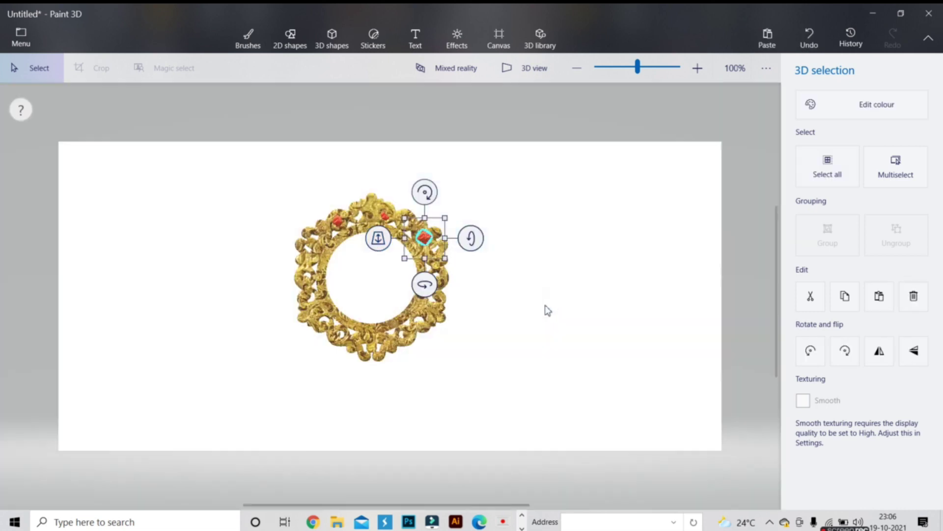
click(387, 242)
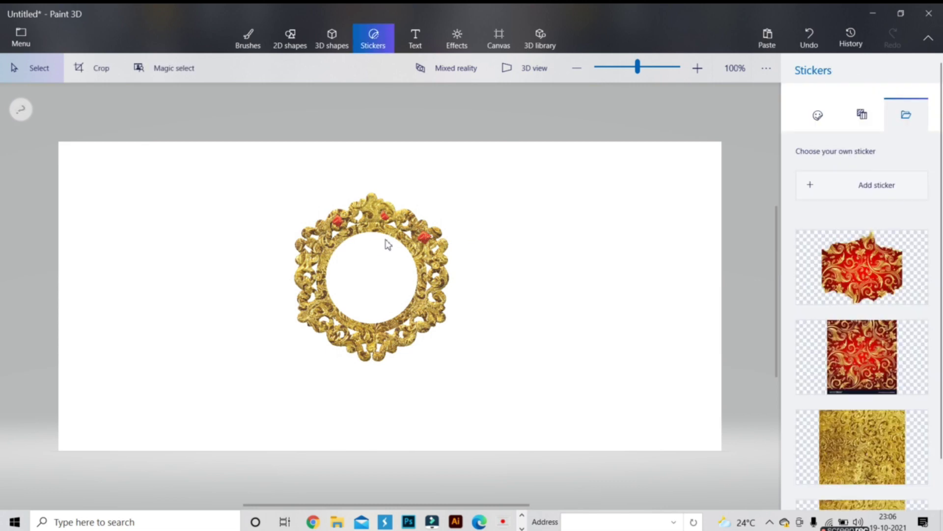
Step: Duplicate the upper-right gem and place the copy on the middle of the frame's right side
click(424, 237)
key(ctrl+c)
key(ctrl+v)
click(432, 240)
drag(432, 241, 398, 278)
key(ctrl+c)
click(475, 326)
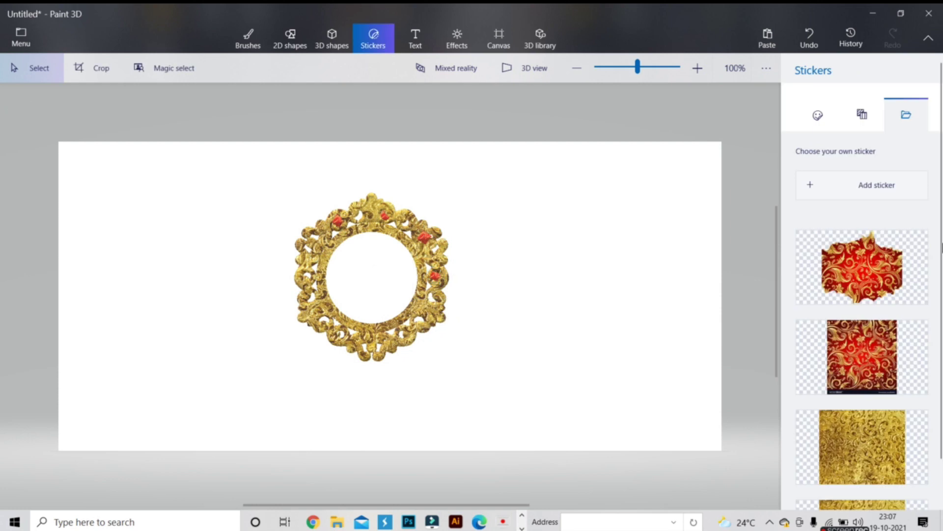
Step: Add a further red gem copy on the frame's lower-right ornament
click(434, 278)
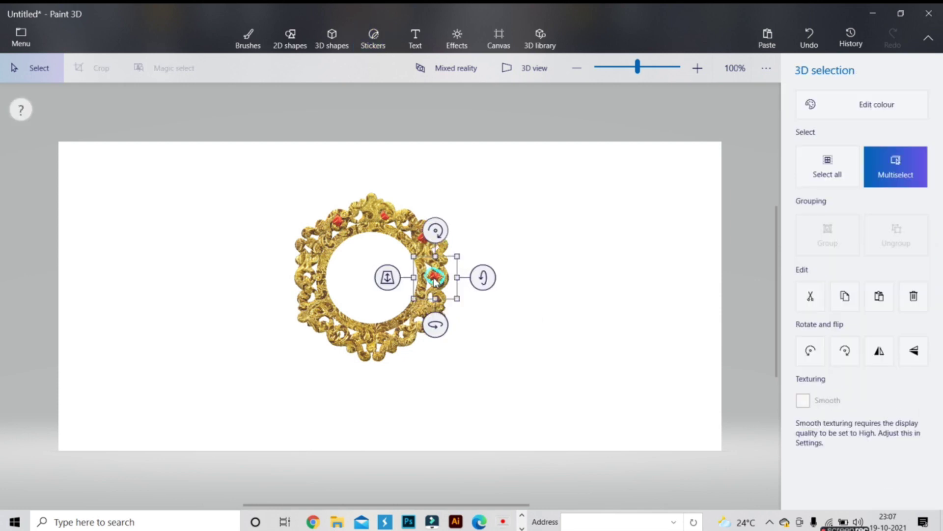
drag(434, 279, 384, 327)
click(382, 319)
click(427, 322)
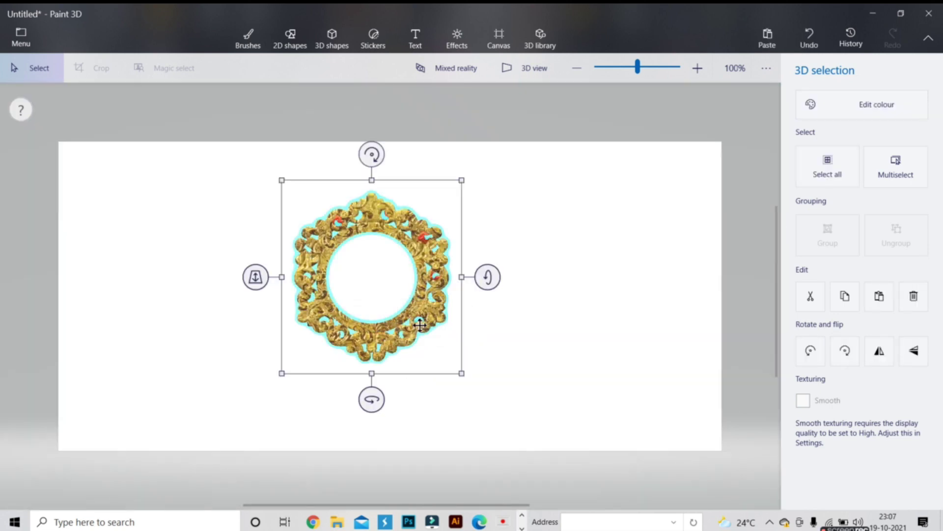
Step: Duplicate the lower-right gem and place the copy at the bottom centre of the frame
click(510, 308)
click(418, 321)
key(ctrl+c)
key(ctrl+v)
drag(418, 320, 388, 347)
click(387, 339)
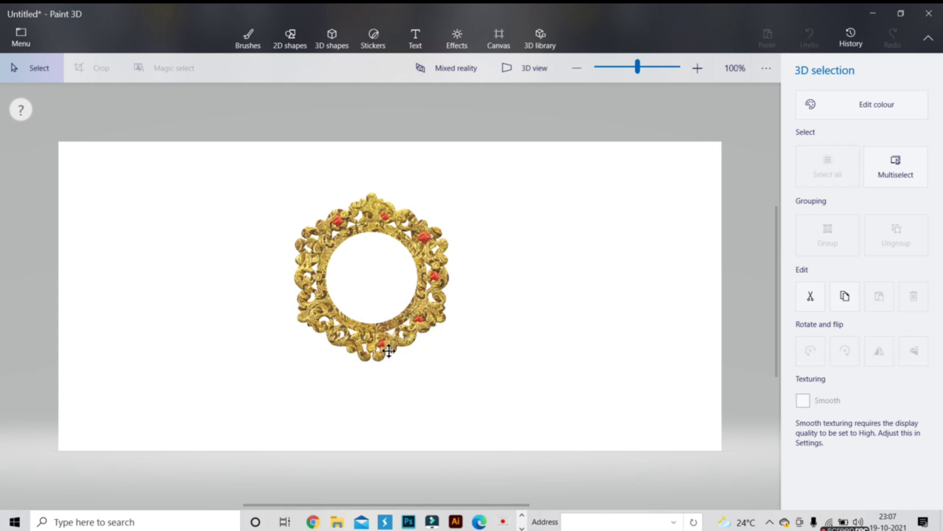
click(388, 352)
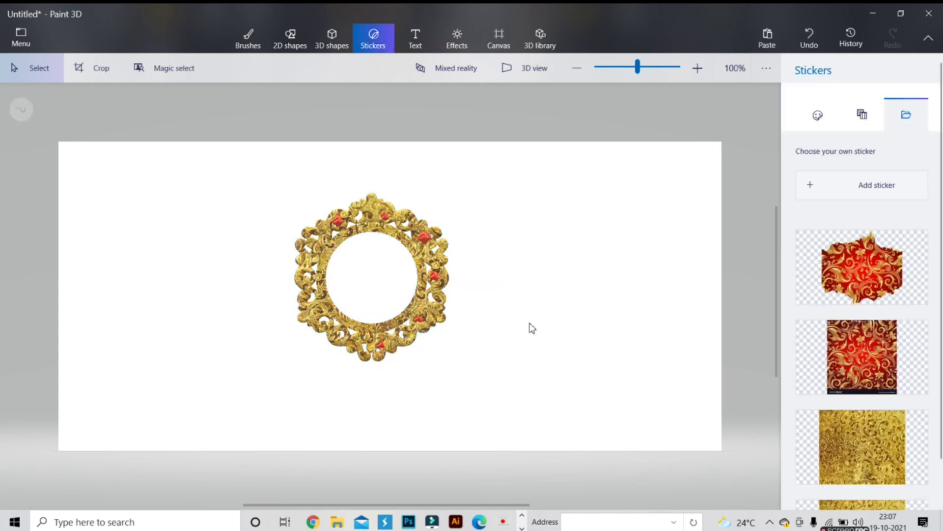
click(379, 350)
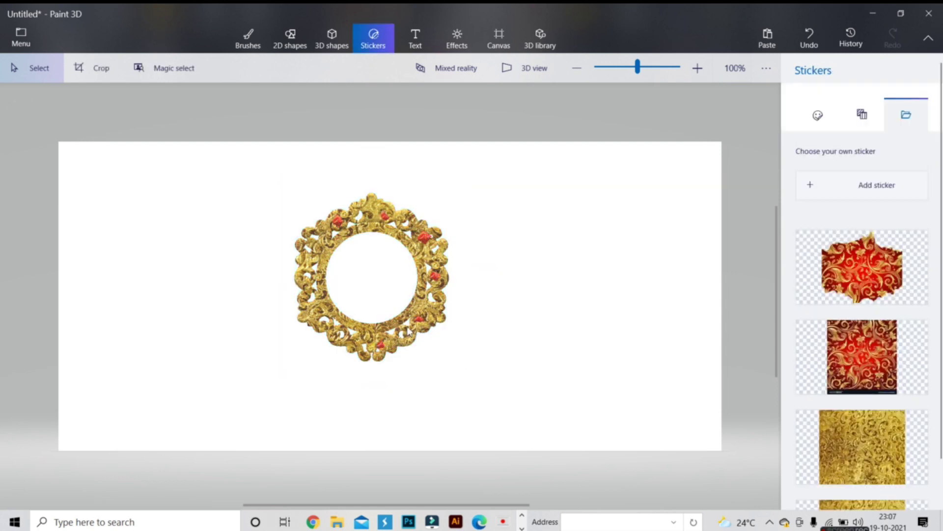
click(384, 349)
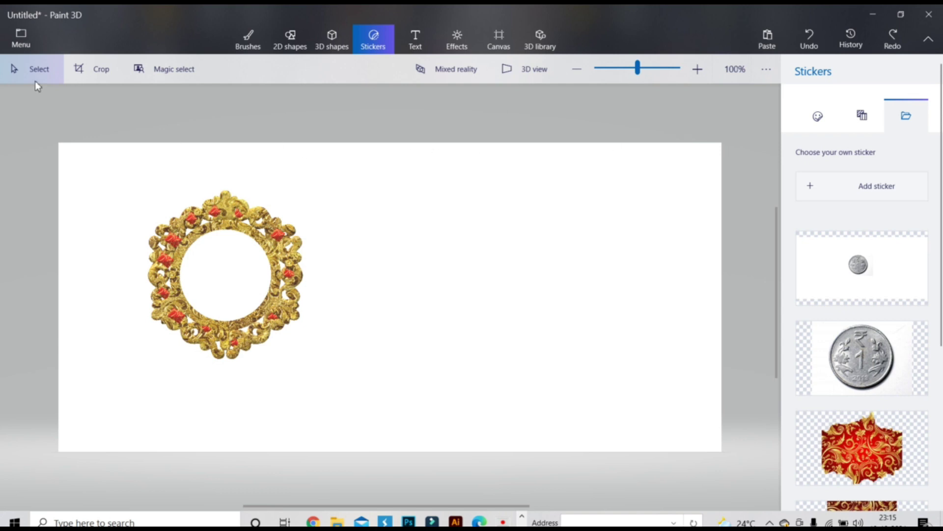
Step: Save the design as a JPEG image named Untitled on the Desktop
click(25, 40)
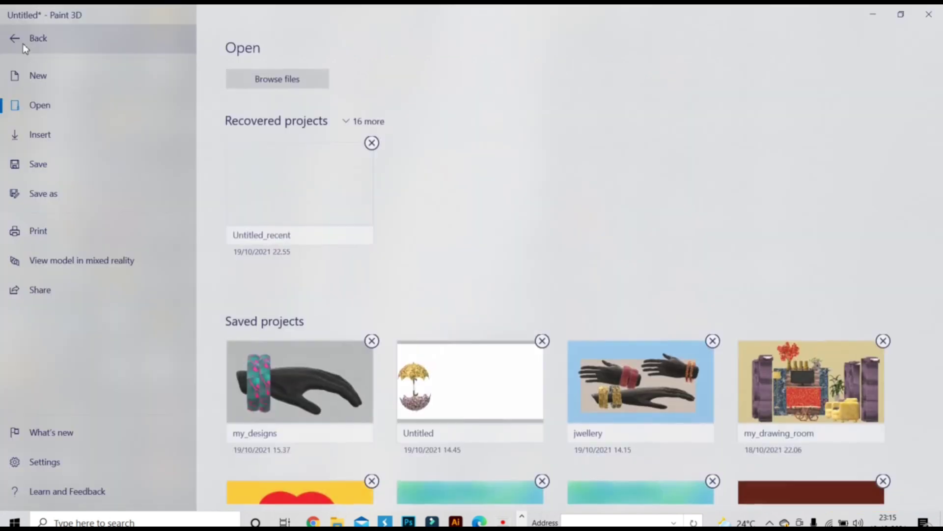
click(69, 178)
click(276, 120)
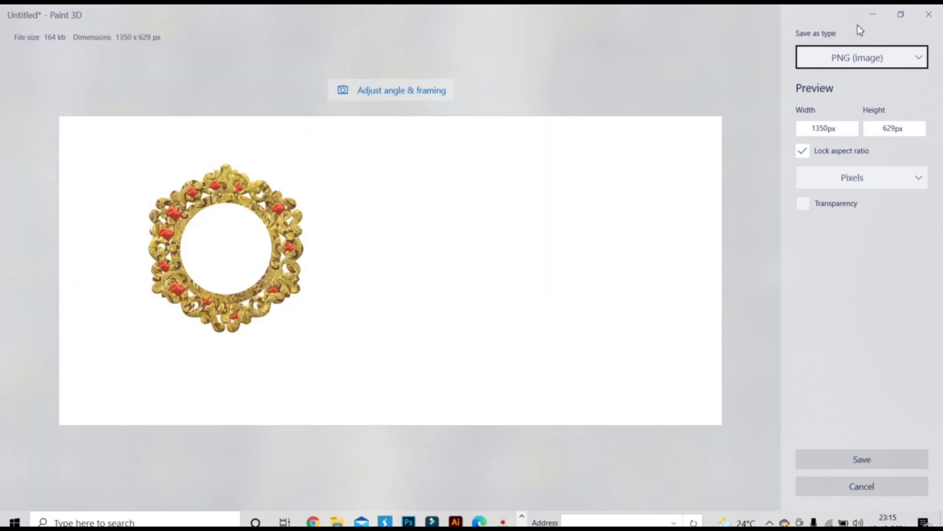
click(869, 58)
click(872, 83)
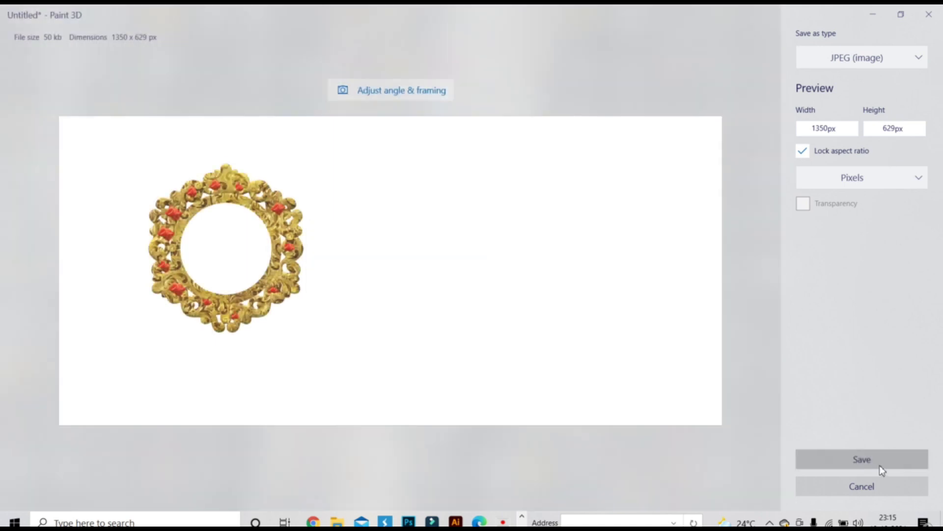
click(879, 462)
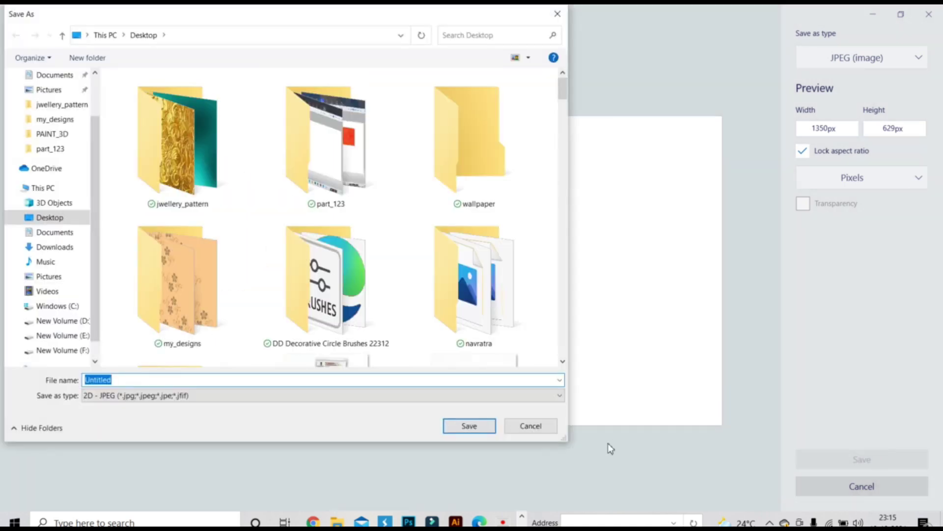
click(485, 426)
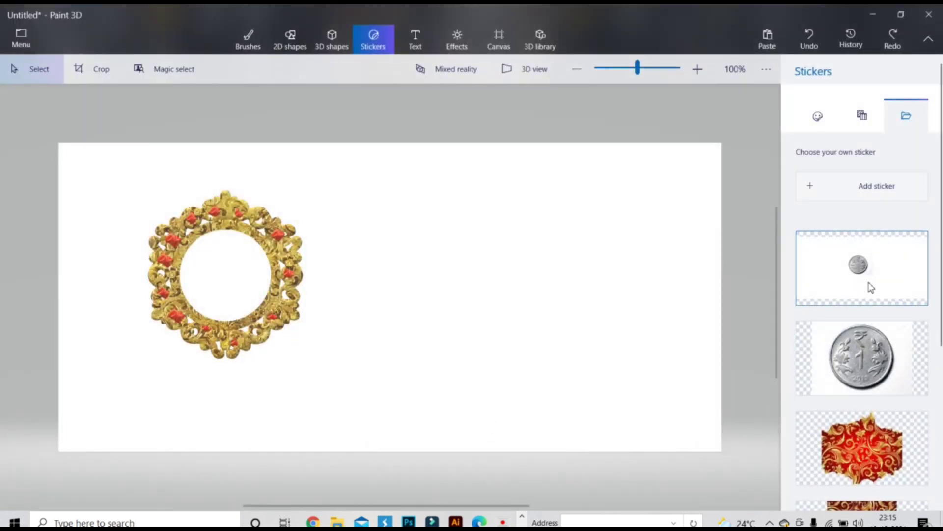
Step: Place the large one-rupee coin sticker in the frame's round opening and apply it
click(879, 375)
drag(444, 283, 273, 269)
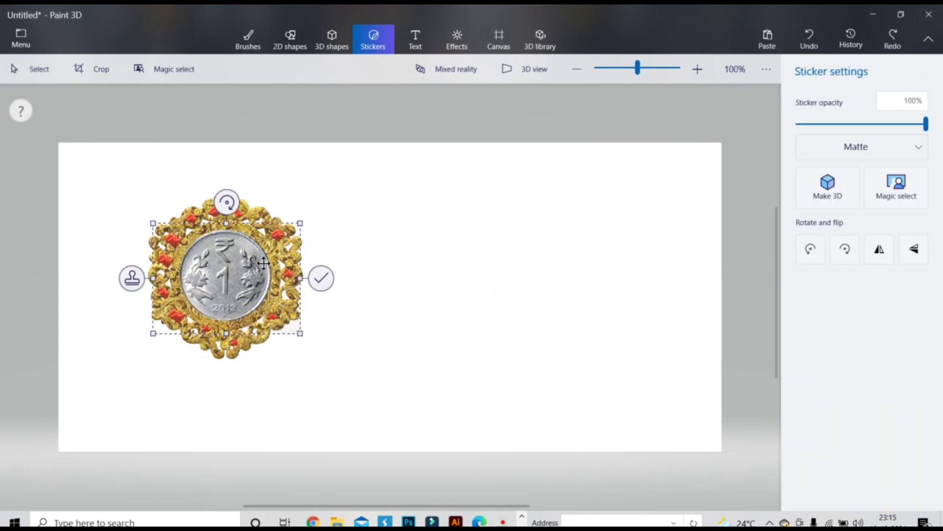
click(120, 194)
Step: Try to group the gold frame with the coin in its opening
drag(143, 188, 326, 392)
right_click(264, 306)
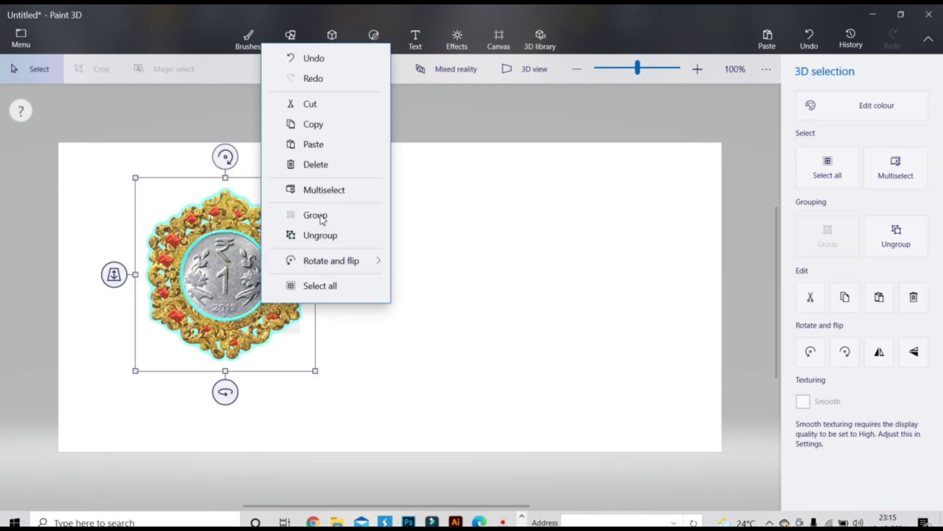
click(455, 307)
click(478, 169)
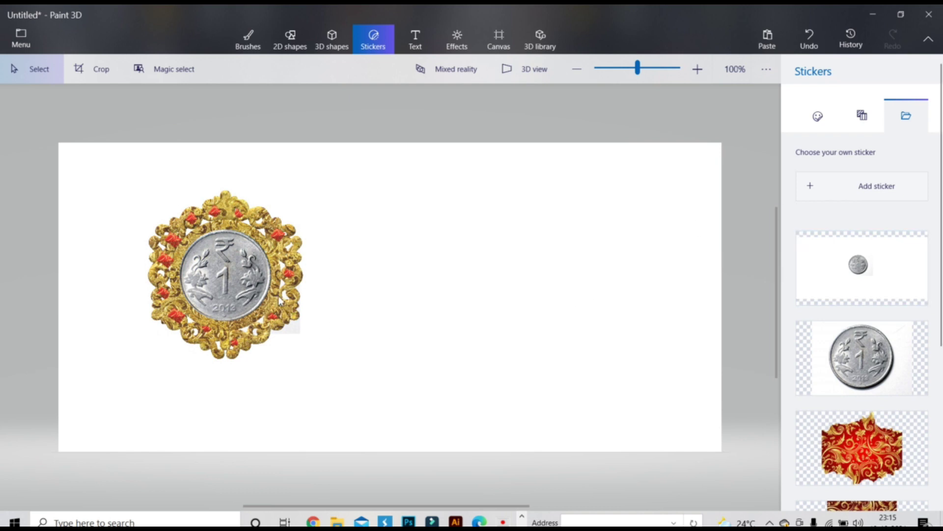
Step: Insert the one-rupee coin image named jpg from the Desktop into the project
click(28, 45)
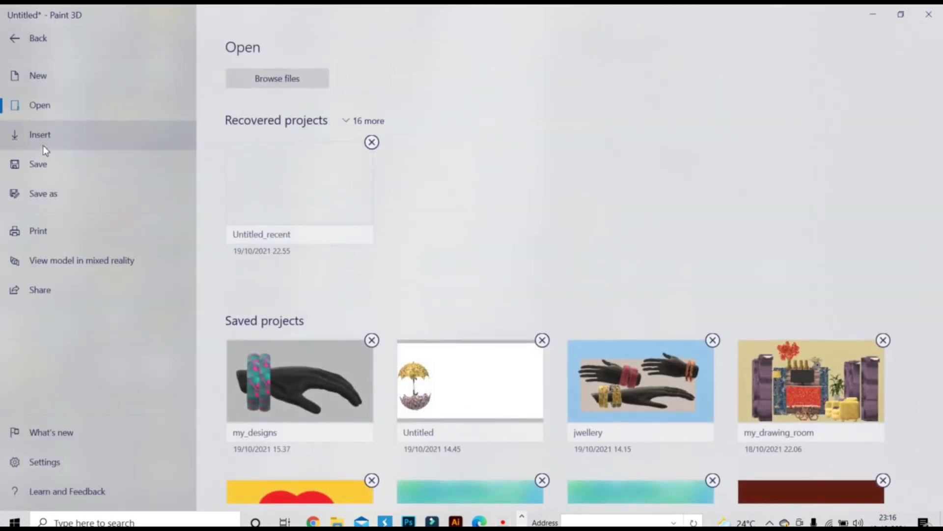
click(43, 145)
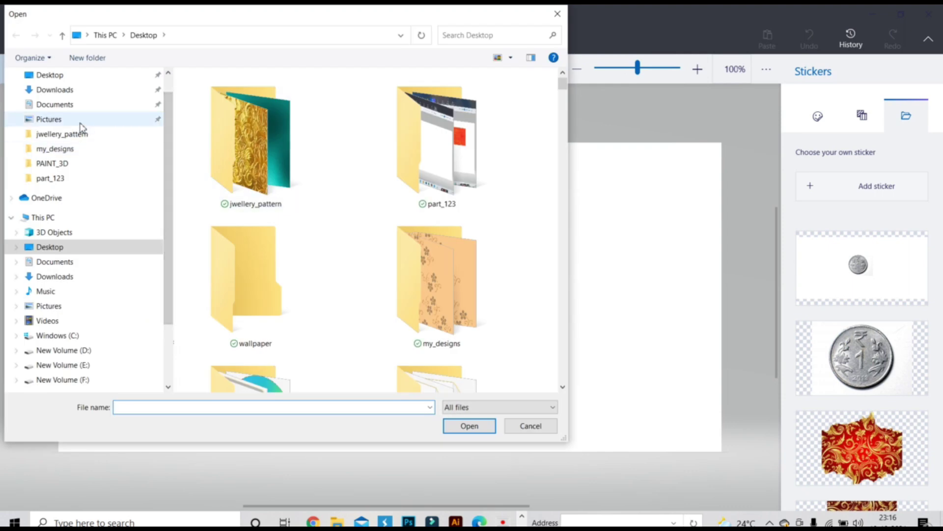
click(66, 77)
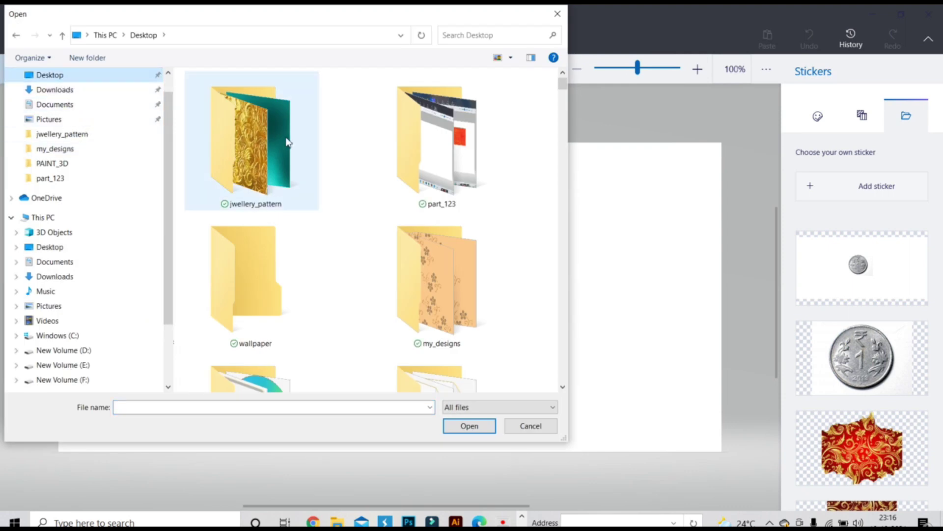
scroll(345, 153, down, 6)
scroll(346, 153, down, 5)
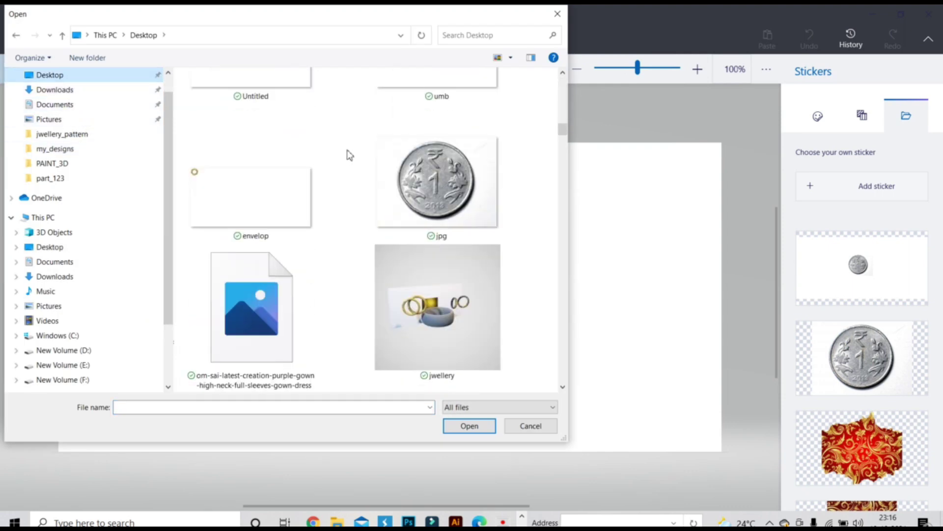
click(436, 187)
click(484, 426)
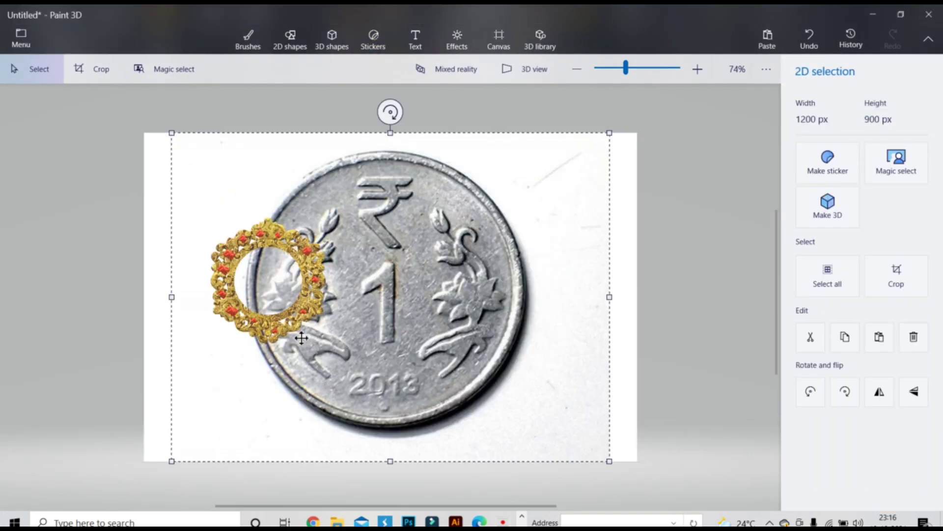
Step: Shrink the inserted coin image to about 368 × 268 px and place it just right of the gold frame
drag(678, 111, 389, 327)
drag(377, 362, 451, 291)
drag(425, 239, 424, 258)
drag(498, 306, 484, 306)
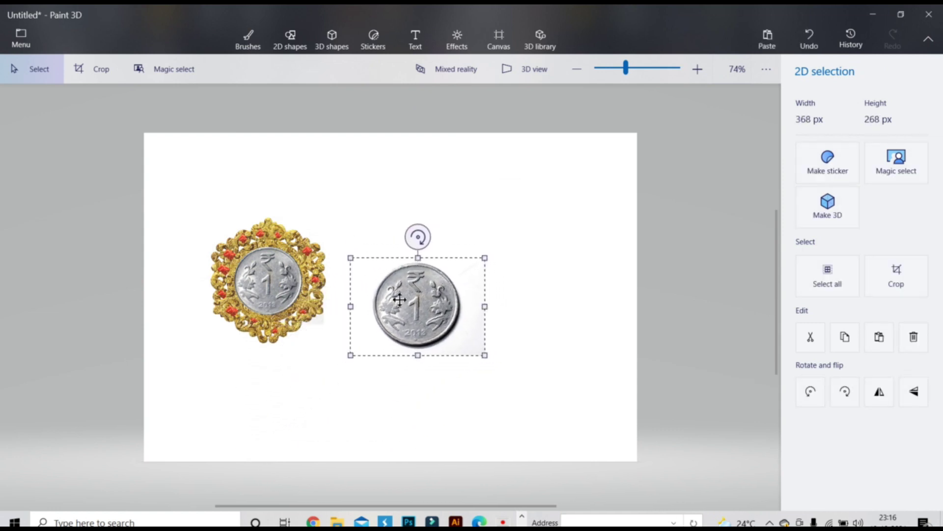
Step: Move the gold frame over the newly inserted coin so the coin sits in its round opening
click(253, 323)
drag(253, 323, 406, 352)
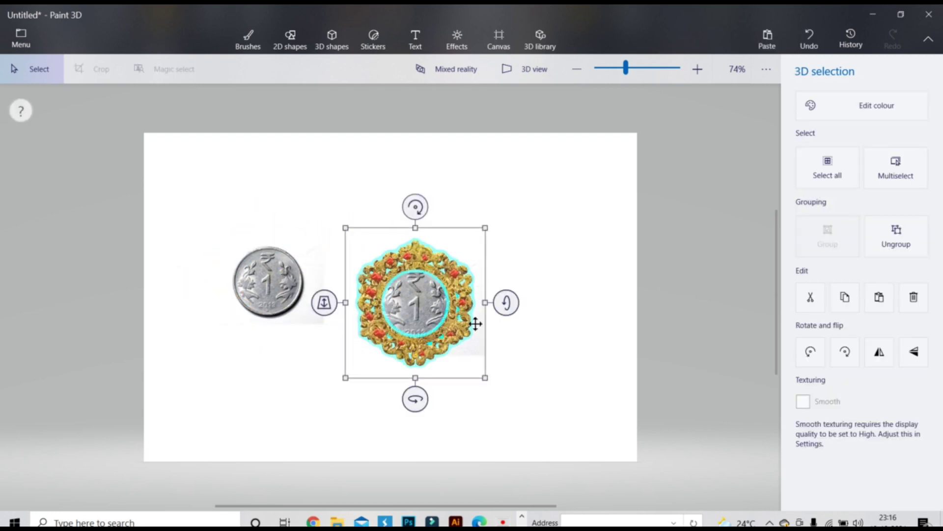
click(558, 280)
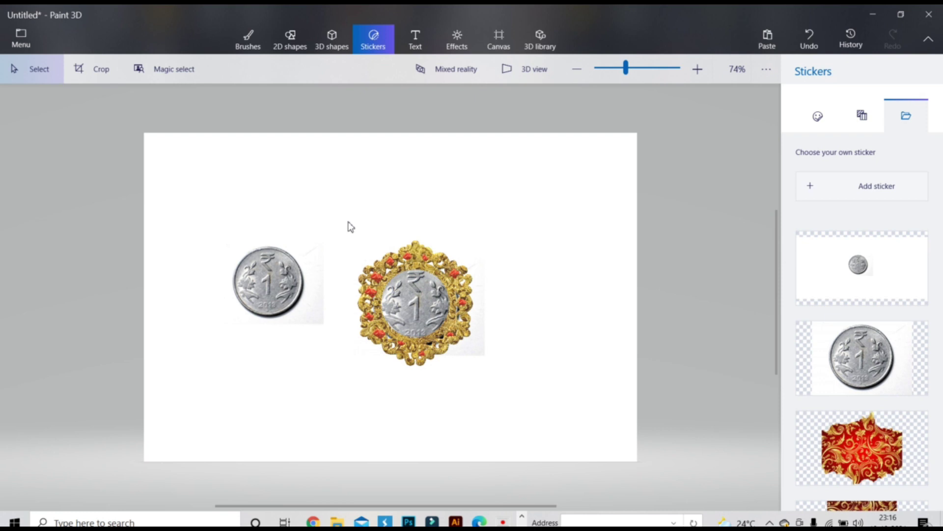
drag(350, 226, 484, 366)
click(533, 275)
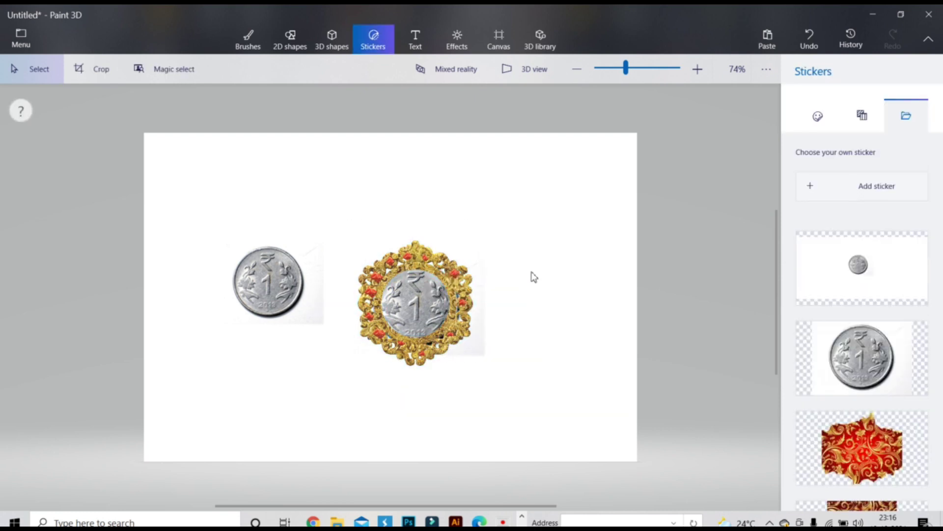
Step: Cut out the coin under the frame with Magic select, with background autofill on, and select it together with the frame
click(183, 71)
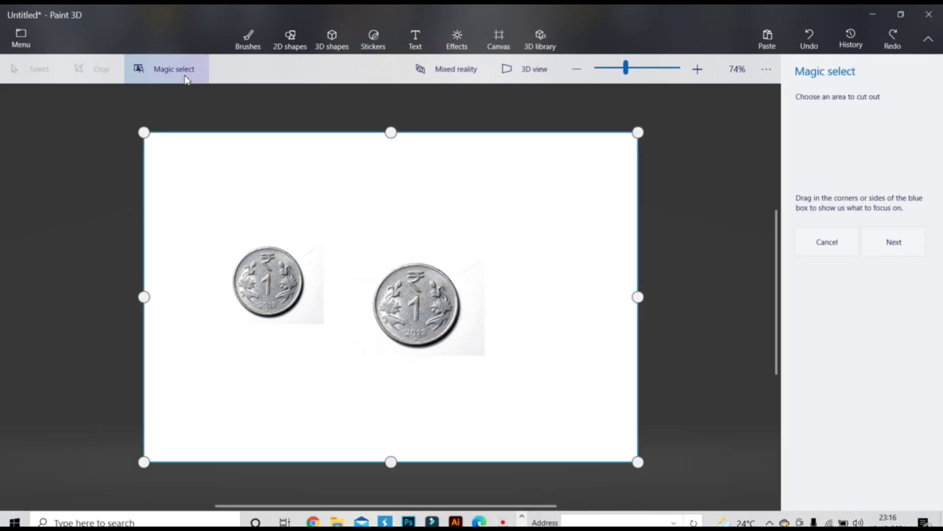
click(893, 241)
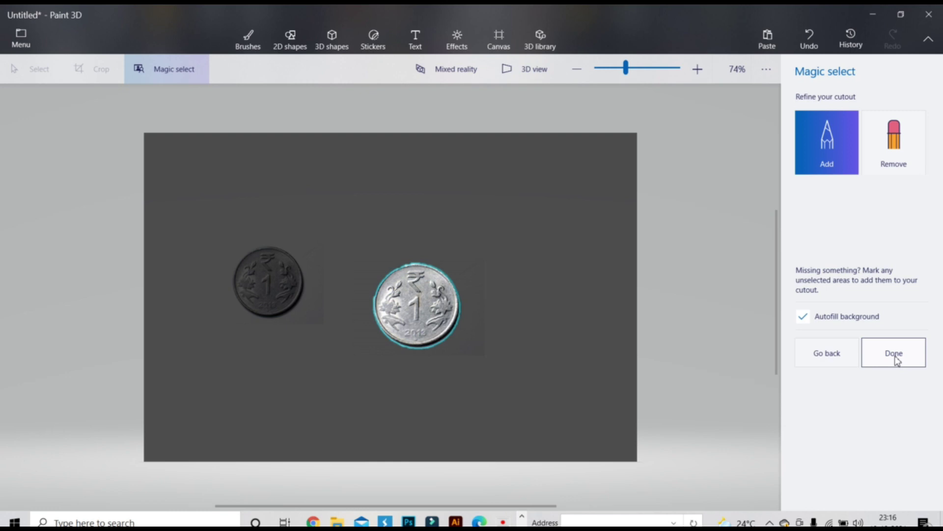
click(895, 359)
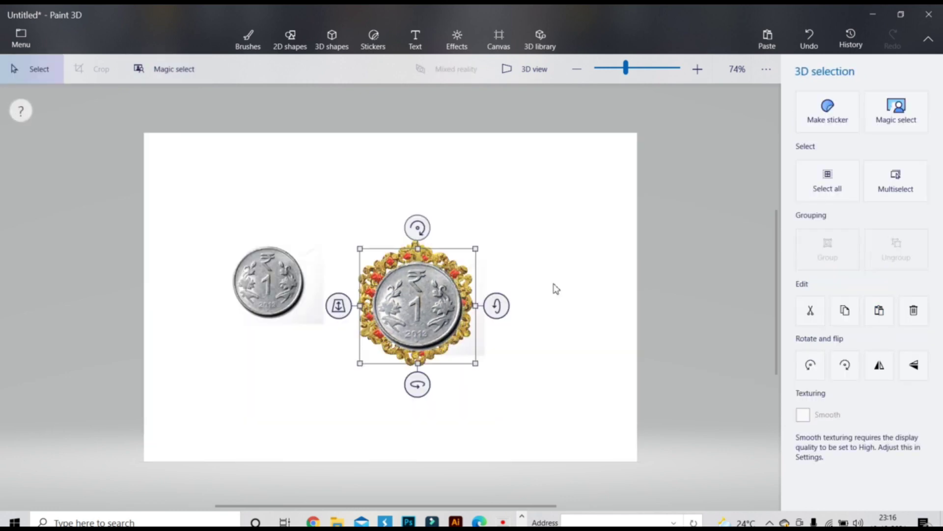
drag(346, 229, 485, 376)
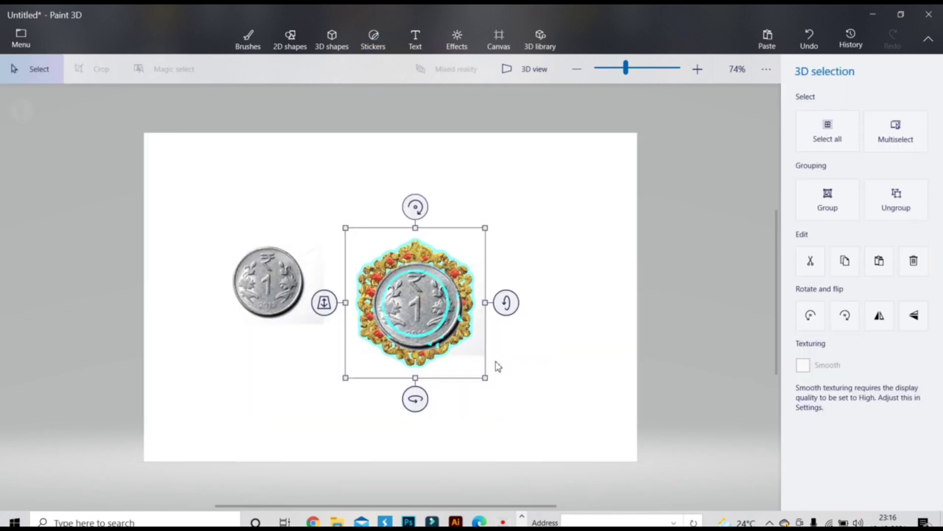
click(541, 205)
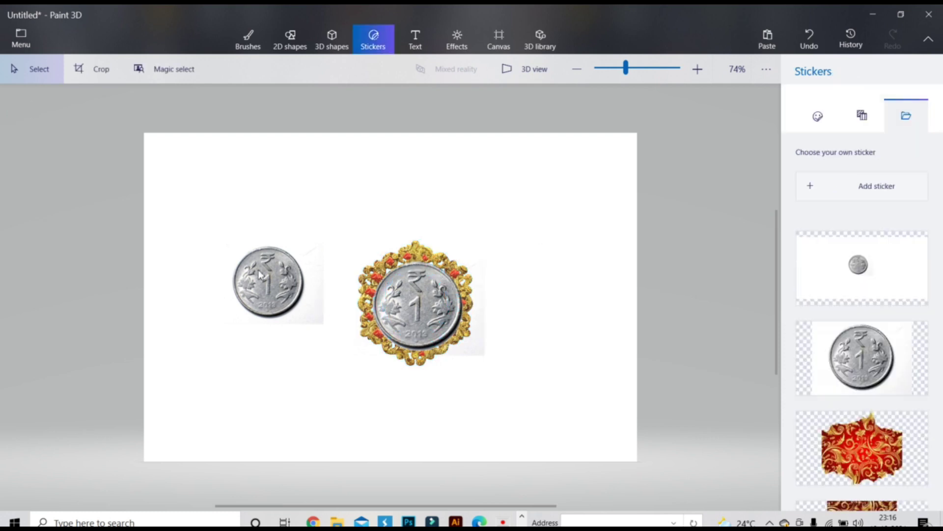
Step: Delete the separate coin image left of the frame, including its remnants, and the cut-out coin inside the frame
drag(226, 223, 296, 320)
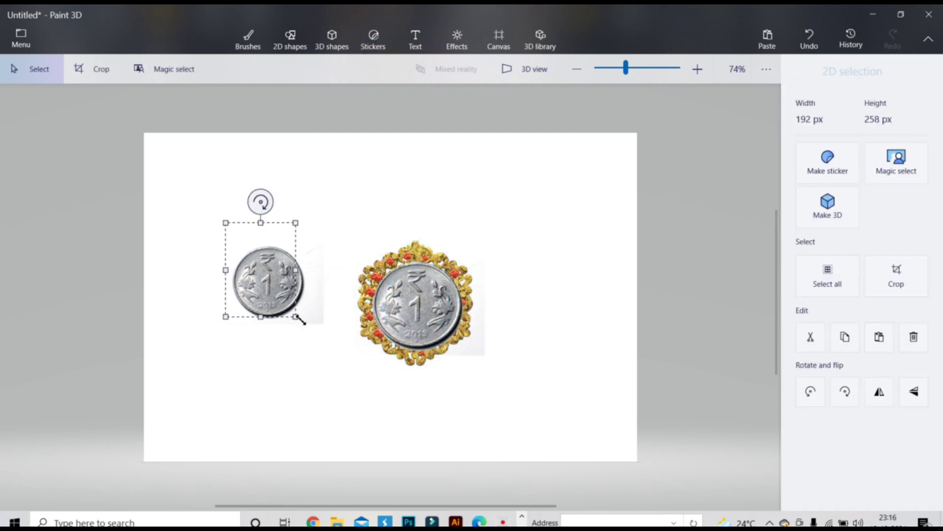
key(Delete)
drag(255, 234, 531, 395)
click(426, 314)
key(Delete)
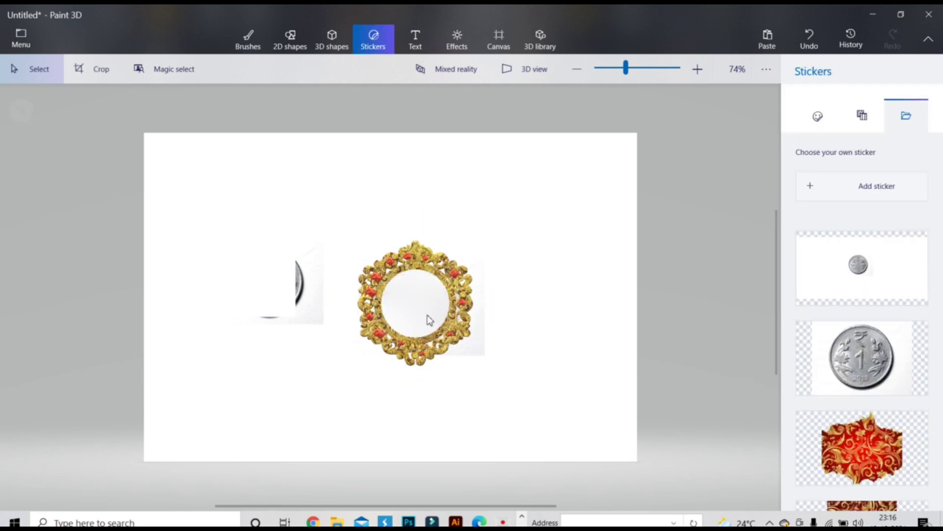
drag(221, 238, 328, 366)
key(Delete)
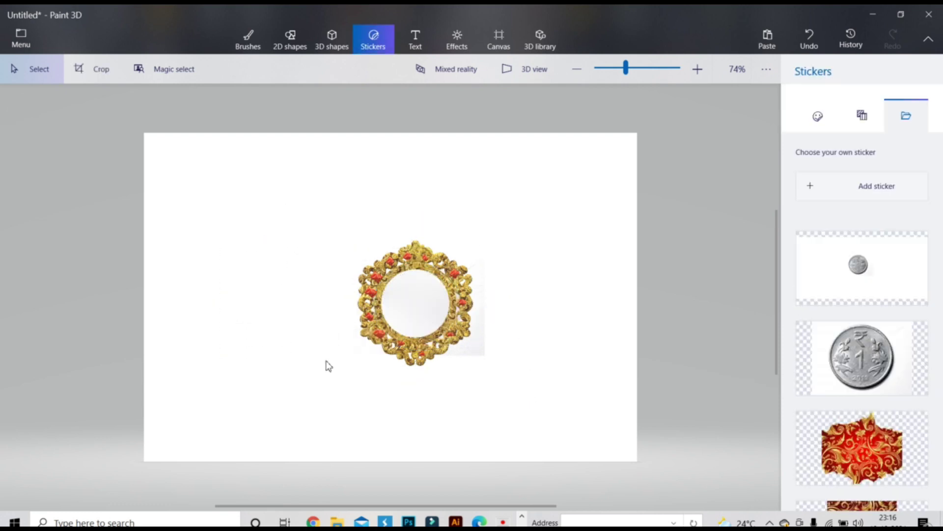
click(832, 372)
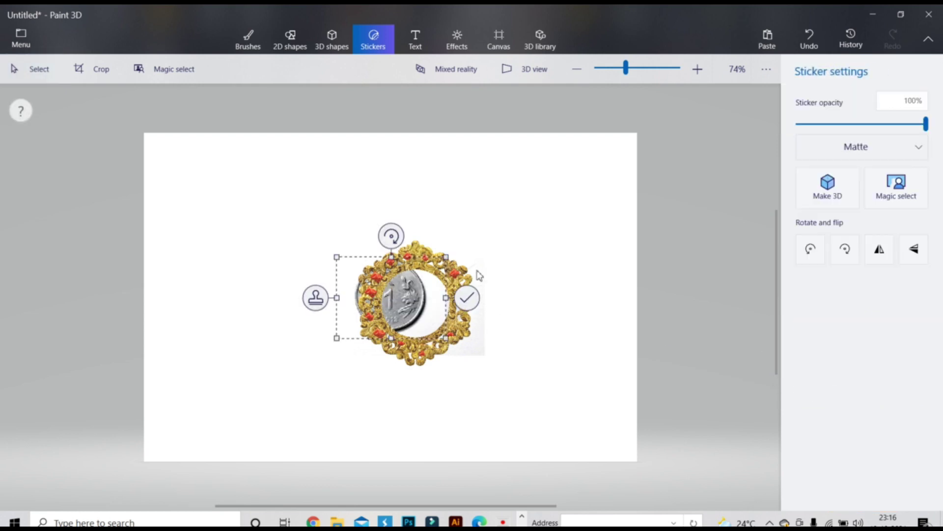
key(Delete)
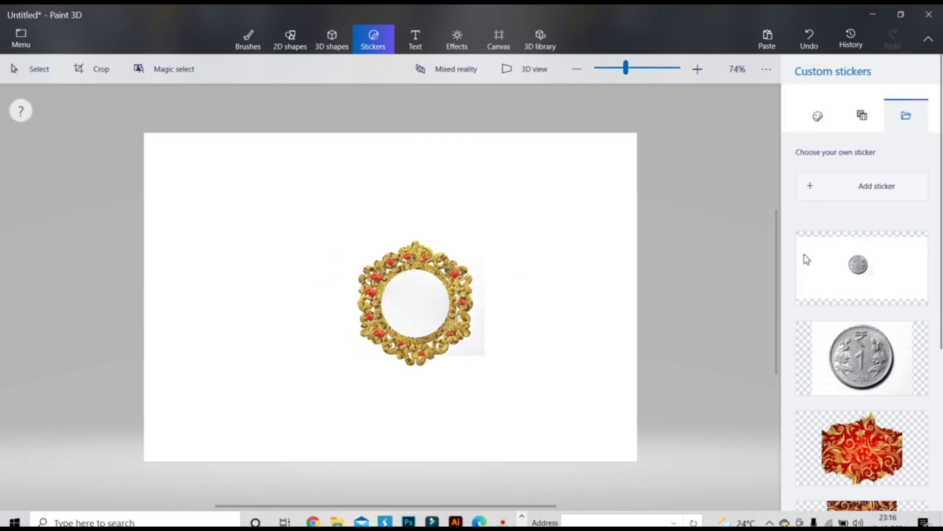
click(884, 276)
key(Delete)
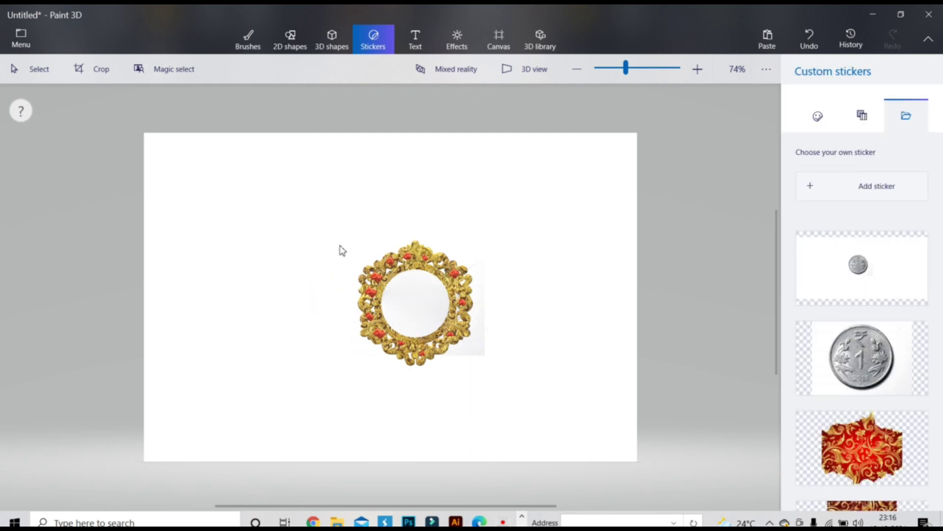
Step: Move the empty gold frame up and left onto a clean white part of the canvas
click(40, 77)
drag(378, 314, 295, 277)
drag(382, 281, 348, 272)
Step: Delete the leftover grey coin background beside the frame and shift the frame slightly towards the canvas centre
drag(423, 218, 514, 393)
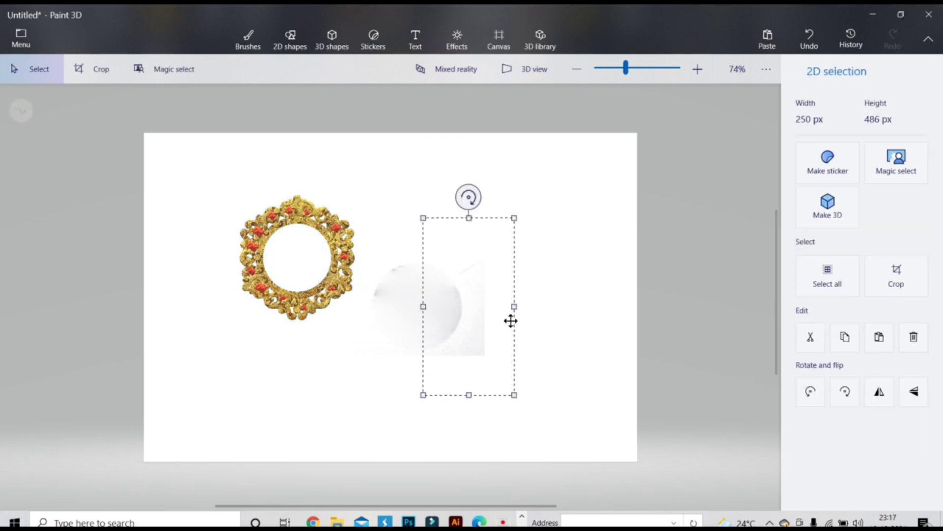
drag(426, 308, 379, 315)
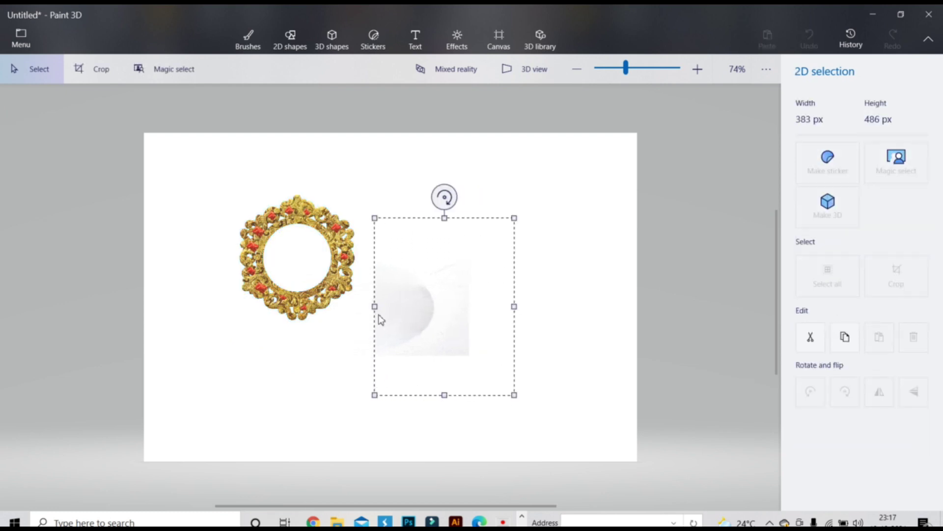
key(Delete)
drag(358, 242, 468, 359)
key(Delete)
click(336, 293)
drag(336, 293, 370, 308)
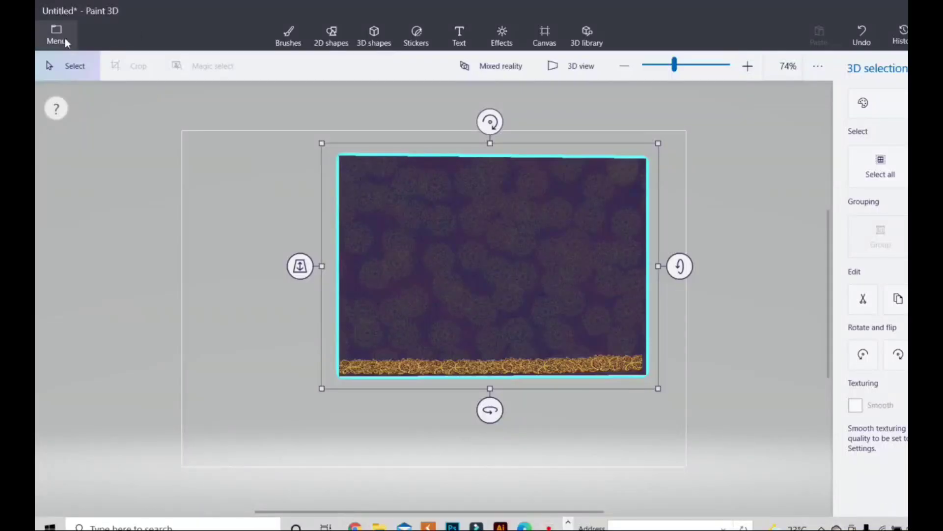
click(693, 170)
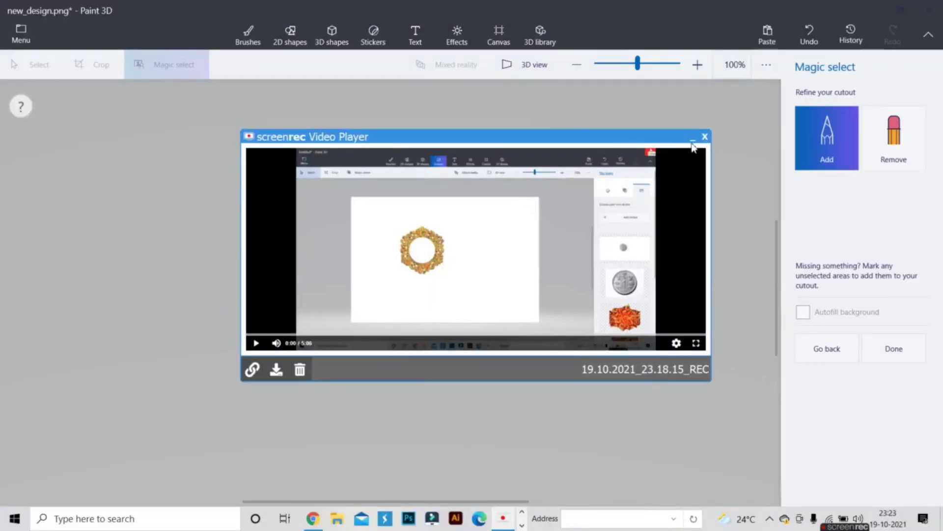
click(693, 140)
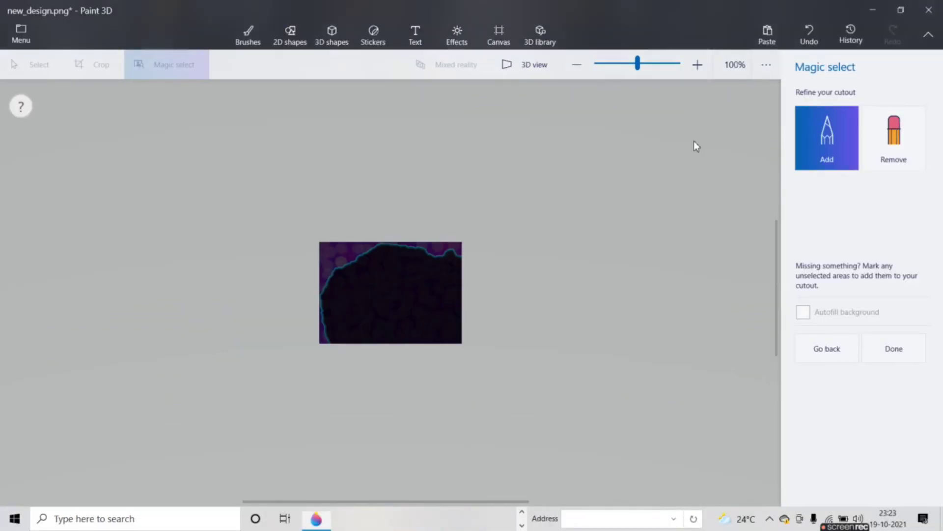
Step: Add the missing areas of the dark purple patterned image to the Magic select cutout and finish the cutout
drag(359, 236, 323, 243)
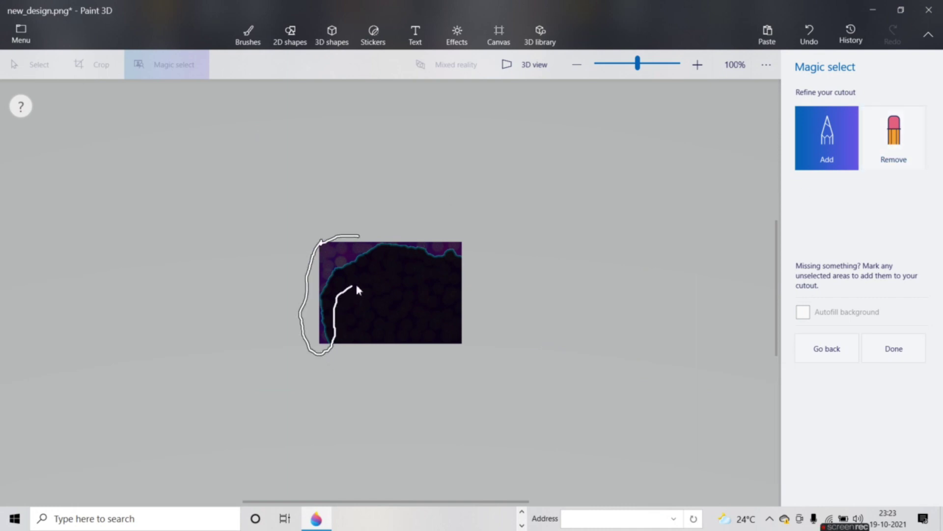
drag(463, 244, 357, 242)
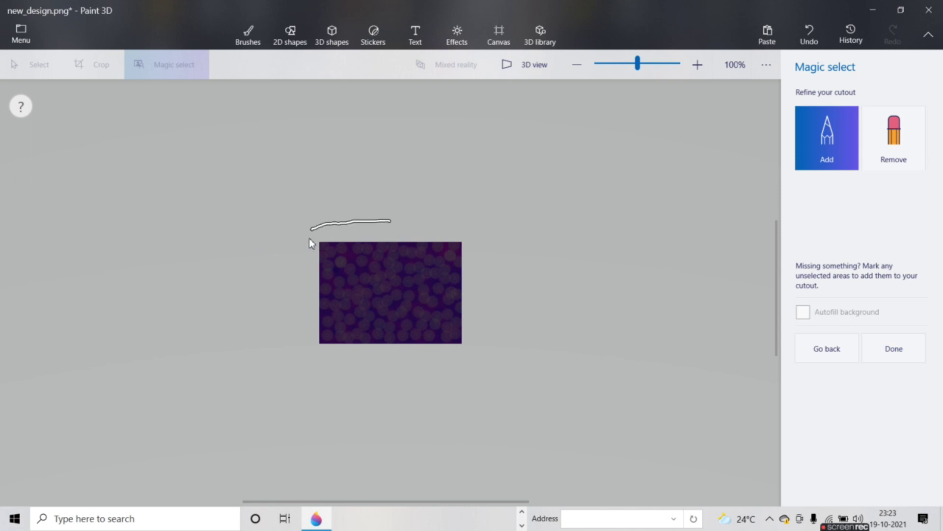
mouse_move(468, 261)
mouse_down()
mouse_move(421, 226)
mouse_move(385, 225)
mouse_move(320, 261)
mouse_up()
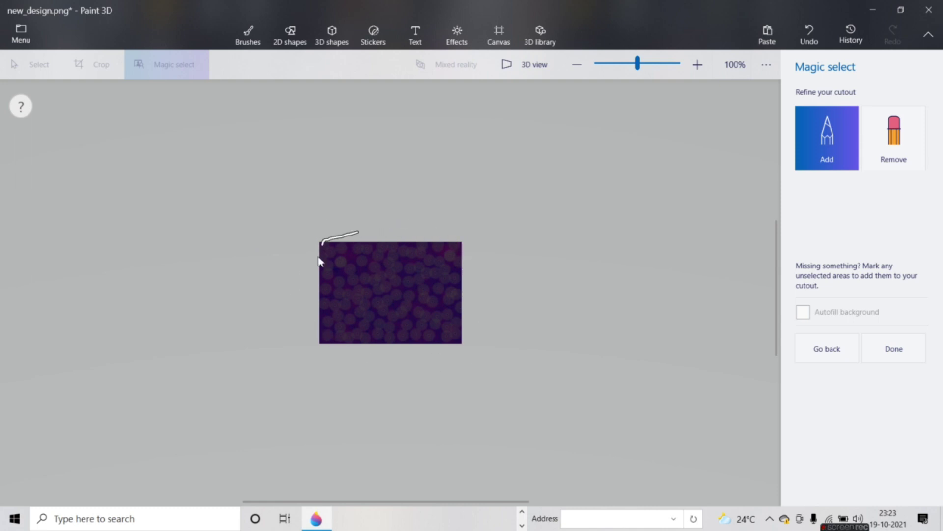
mouse_move(475, 283)
mouse_down()
mouse_move(402, 234)
mouse_move(350, 247)
mouse_up()
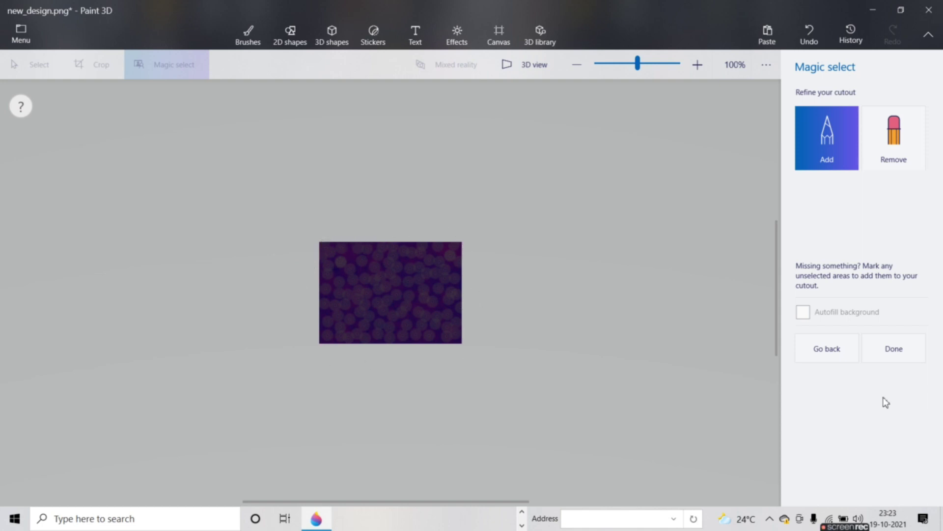
click(909, 348)
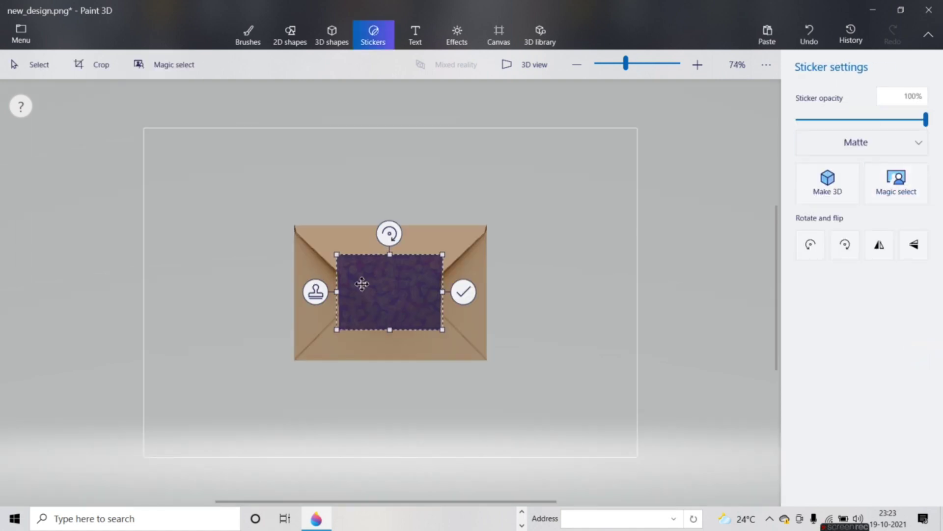
Step: Position the purple pattern sticker over the envelope's middle and cut out its full area with Magic select
drag(385, 292, 530, 272)
drag(418, 301, 394, 301)
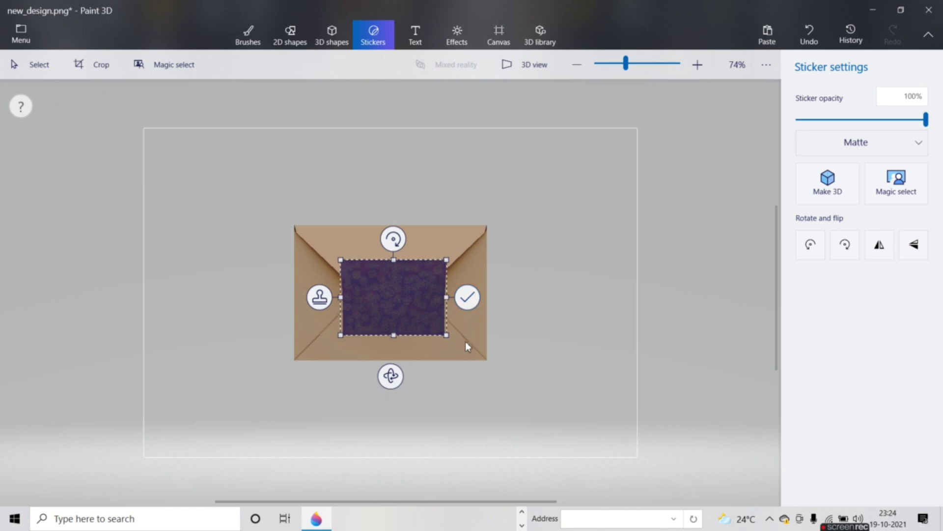
click(902, 190)
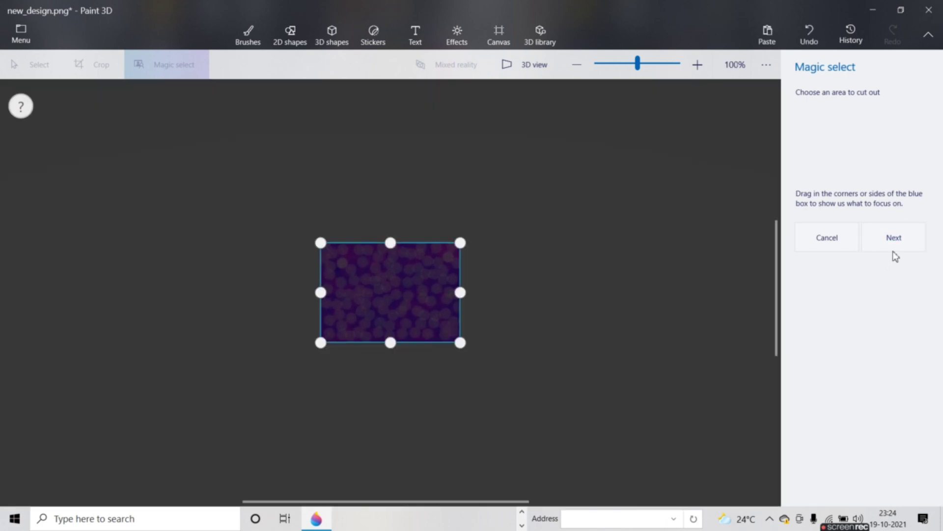
click(899, 243)
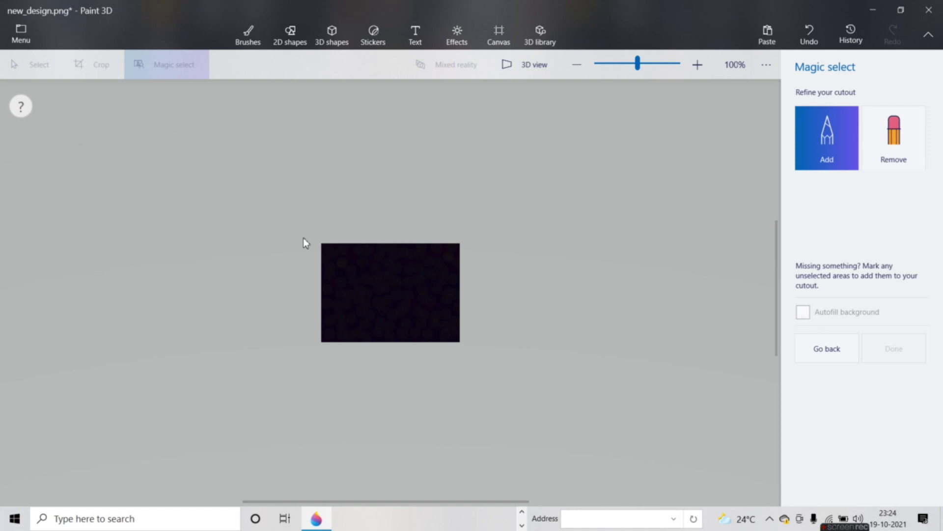
drag(310, 247, 453, 251)
mouse_move(464, 337)
mouse_down()
mouse_move(331, 344)
mouse_move(322, 253)
mouse_up()
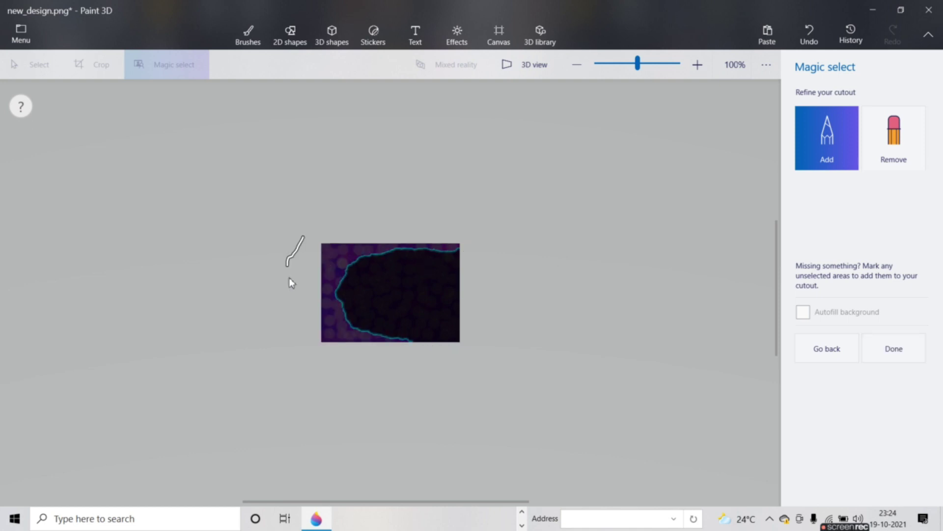
mouse_move(467, 259)
mouse_down()
mouse_move(398, 236)
mouse_move(274, 310)
mouse_move(482, 289)
mouse_move(319, 252)
mouse_up()
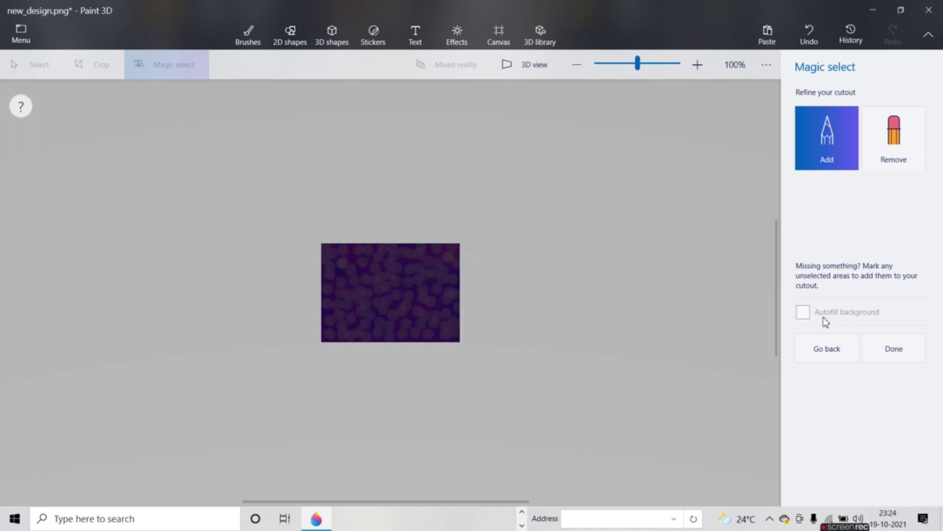
click(871, 354)
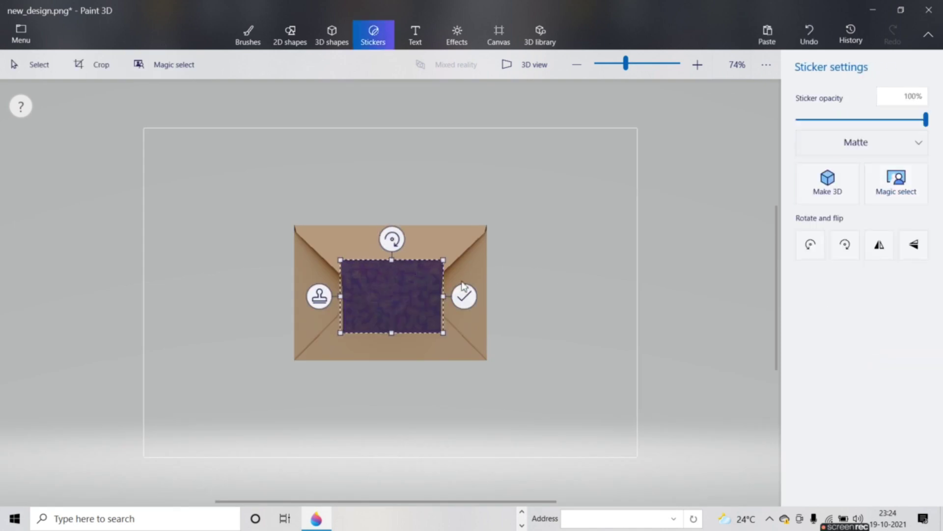
Step: Apply the purple cutout at the envelope's upper-left corner, and stretch a second copy of the pattern sticker over the whole envelope face
drag(411, 299, 344, 259)
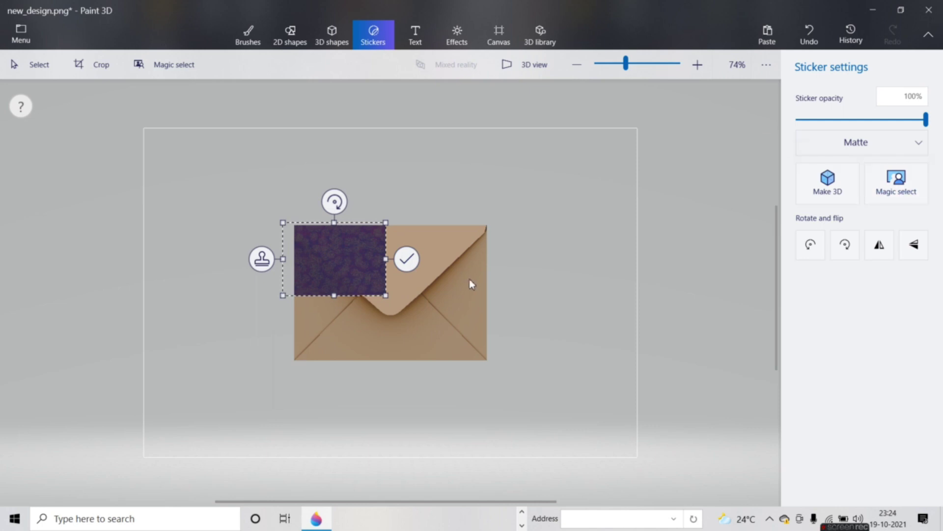
click(407, 259)
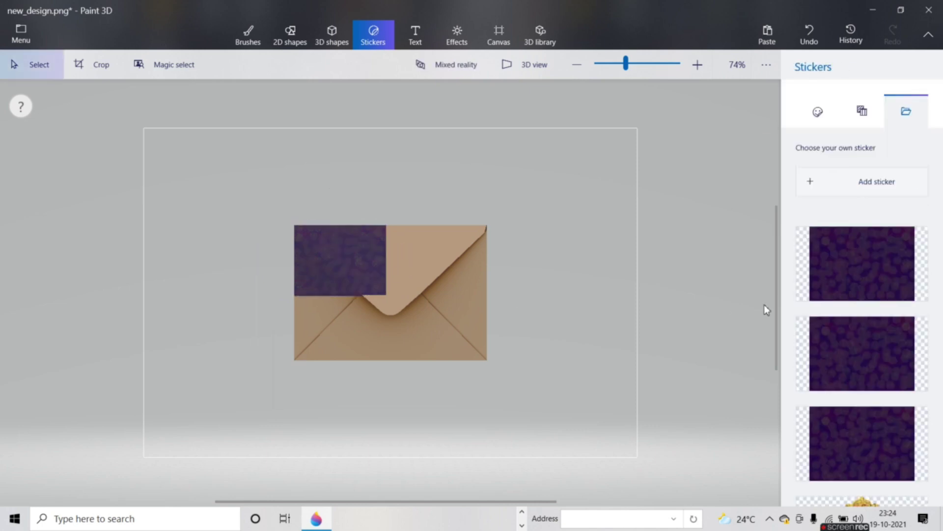
click(834, 271)
drag(389, 304, 398, 352)
drag(448, 280, 521, 281)
drag(347, 275, 276, 276)
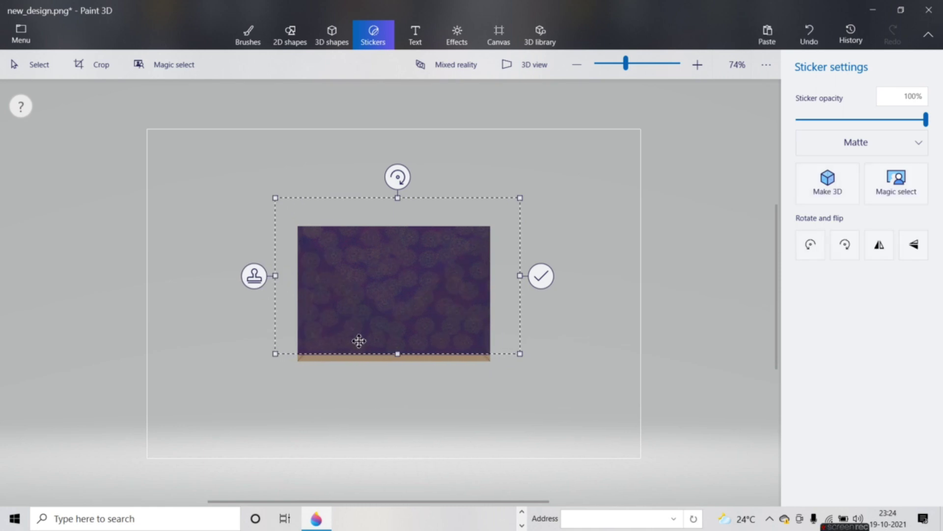
drag(397, 353, 398, 366)
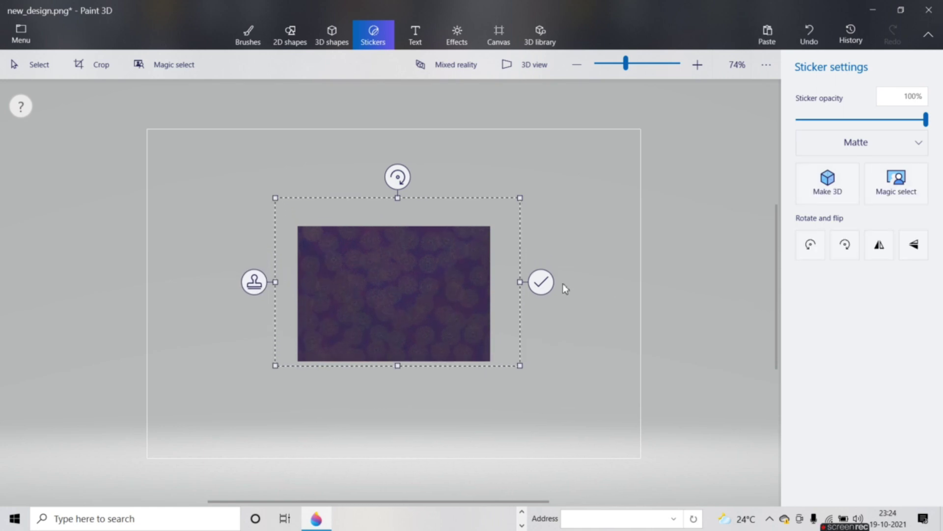
click(541, 282)
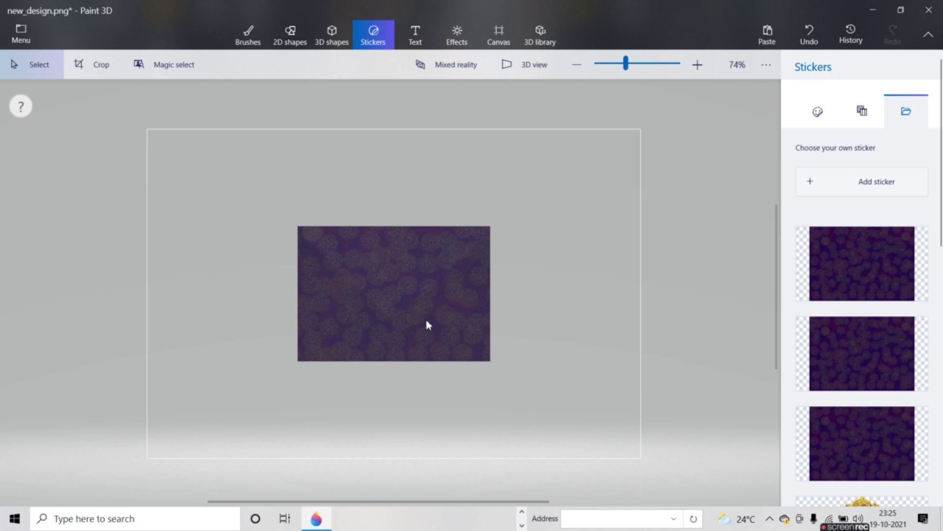
Step: Rotate the purple-patterned envelope around its vertical axis
click(426, 324)
drag(392, 396, 583, 409)
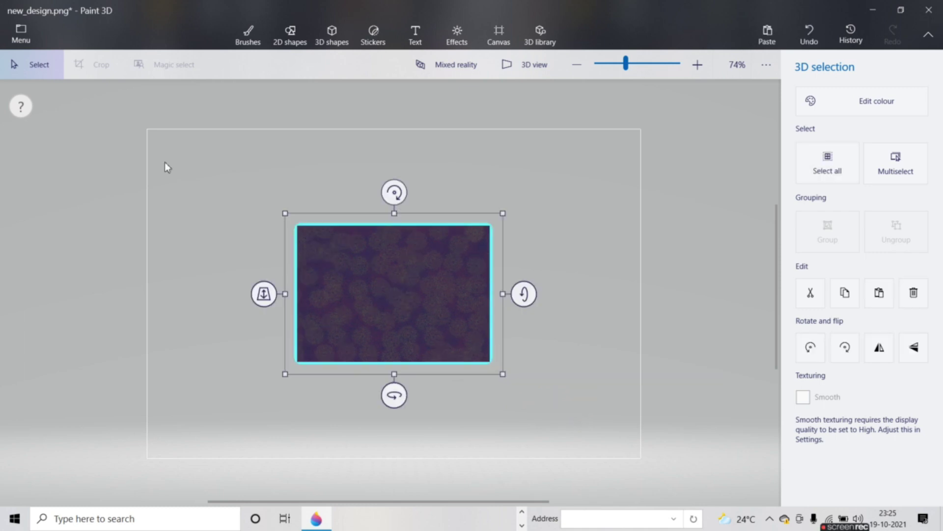
Step: Add the DVvIAy image from the jwellery_pattern folder as a sticker and place it beside the envelope
click(384, 40)
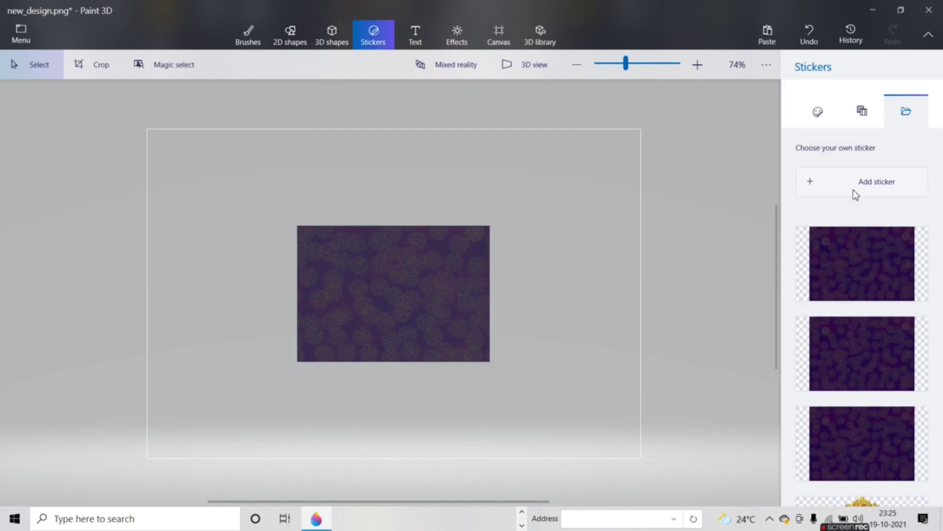
click(872, 191)
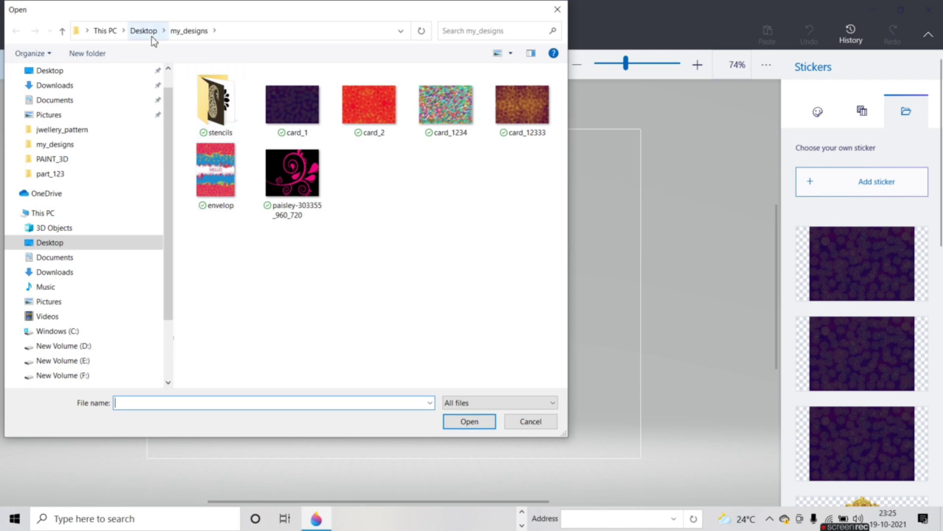
click(75, 133)
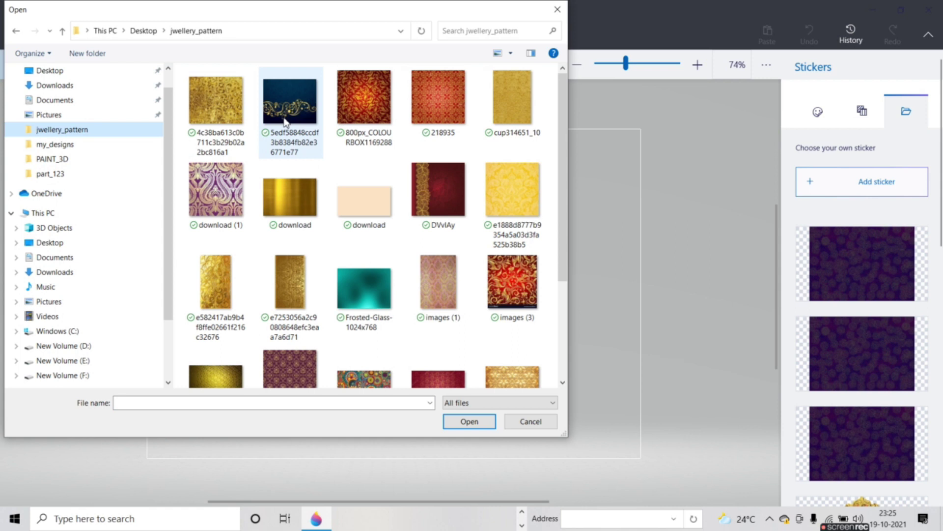
double_click(436, 212)
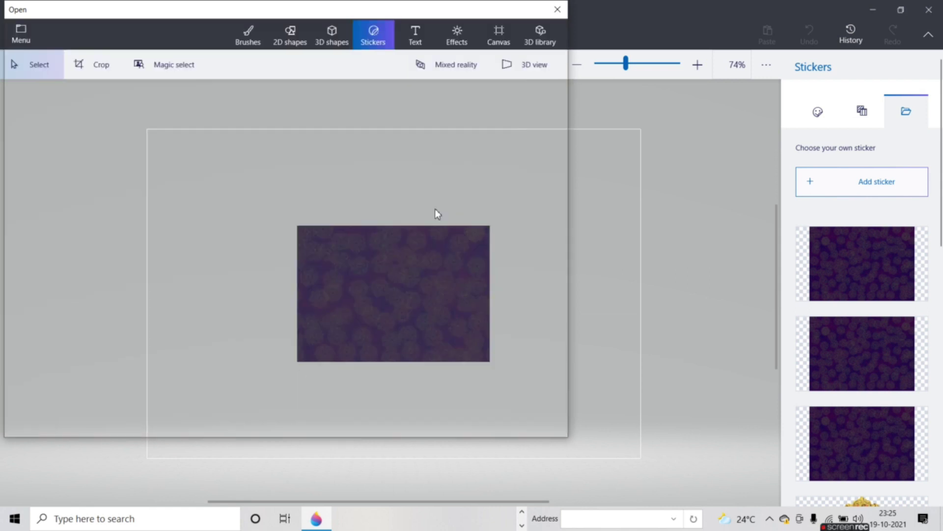
drag(400, 280, 571, 253)
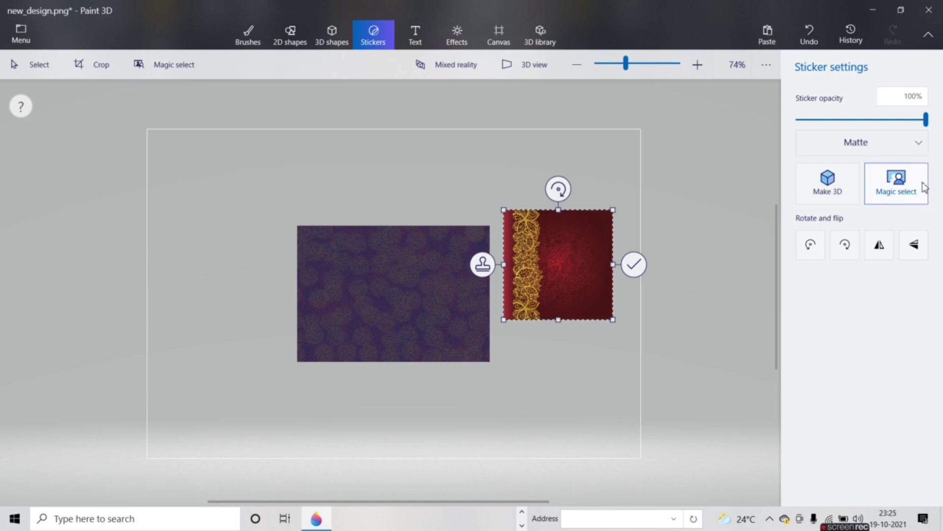
Step: Start a Magic select cutout of the red image with gold lace and mark an area at the lace band's left edge to add
click(921, 182)
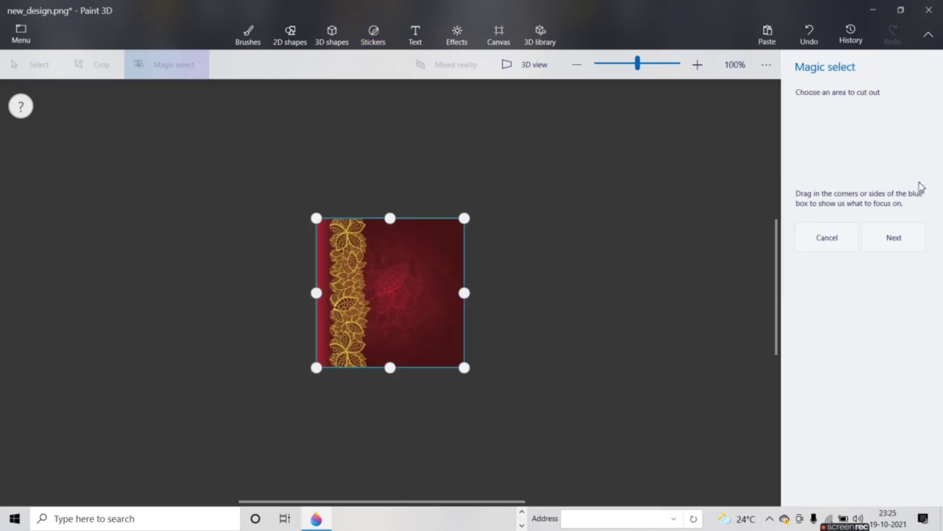
click(886, 241)
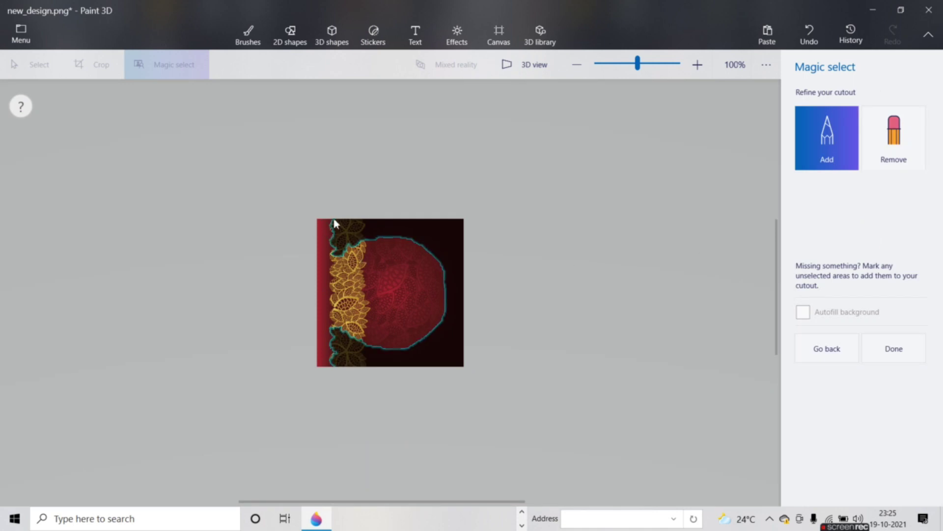
drag(327, 274, 324, 294)
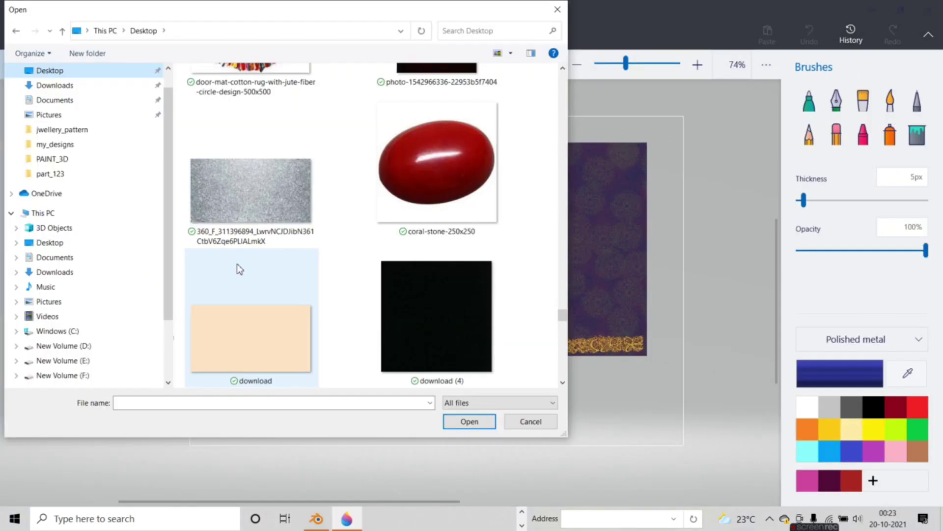
Step: Add the new_design image from the Desktop as a sticker on the envelope's lower-left area, and undo its placement
scroll(237, 263, down, 10)
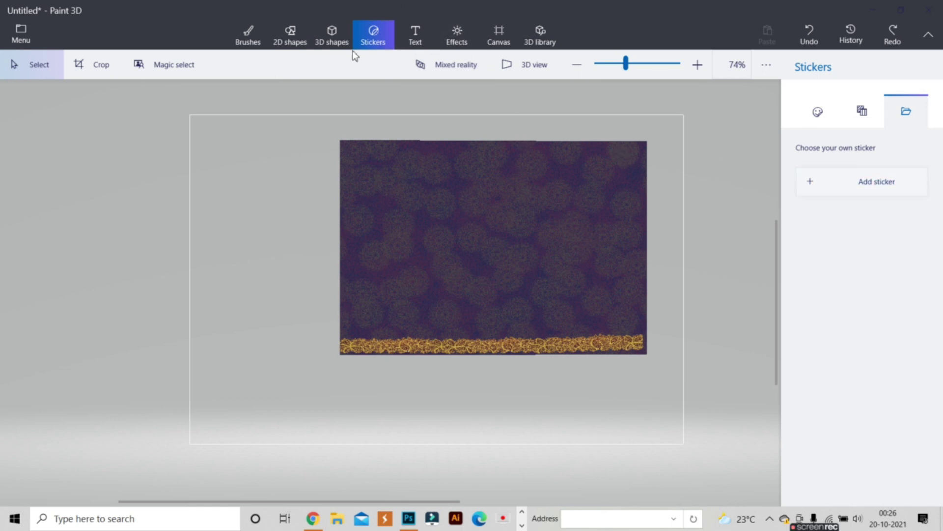
click(838, 188)
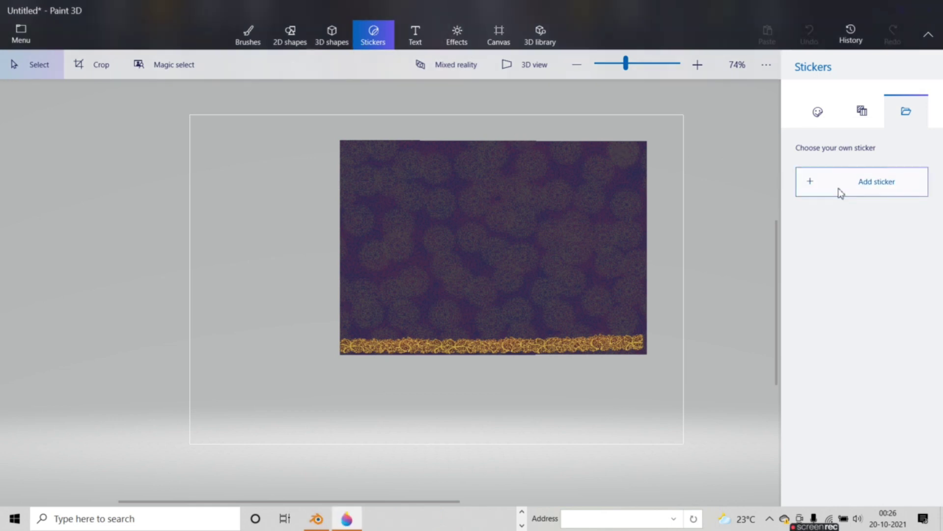
scroll(257, 249, down, 20)
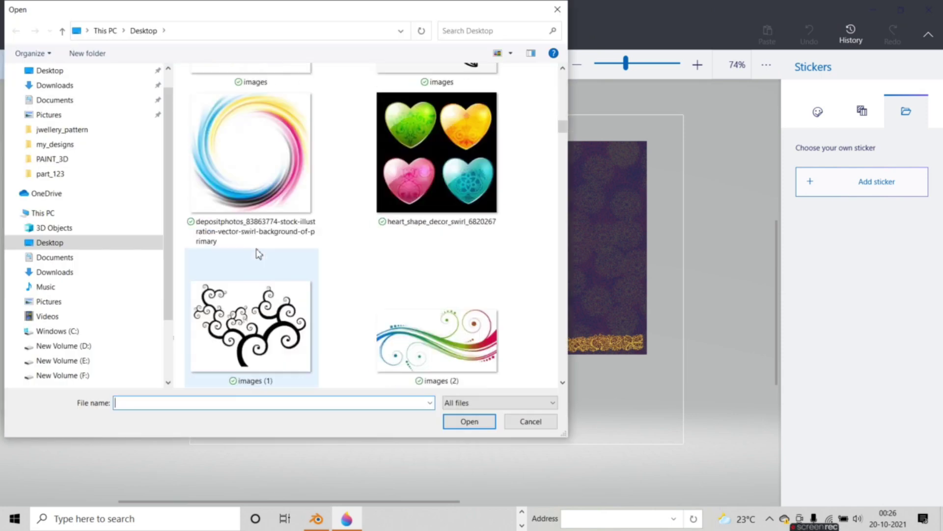
scroll(257, 253, down, 20)
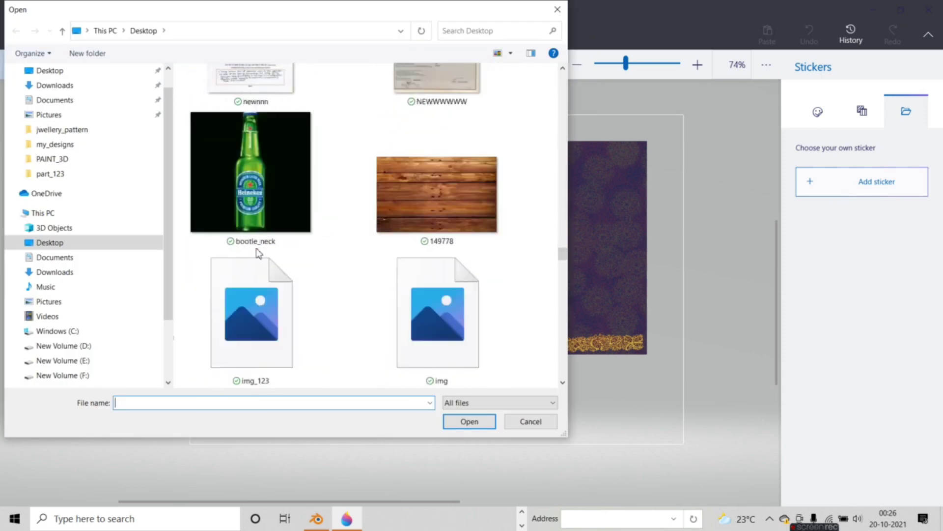
scroll(257, 253, down, 5)
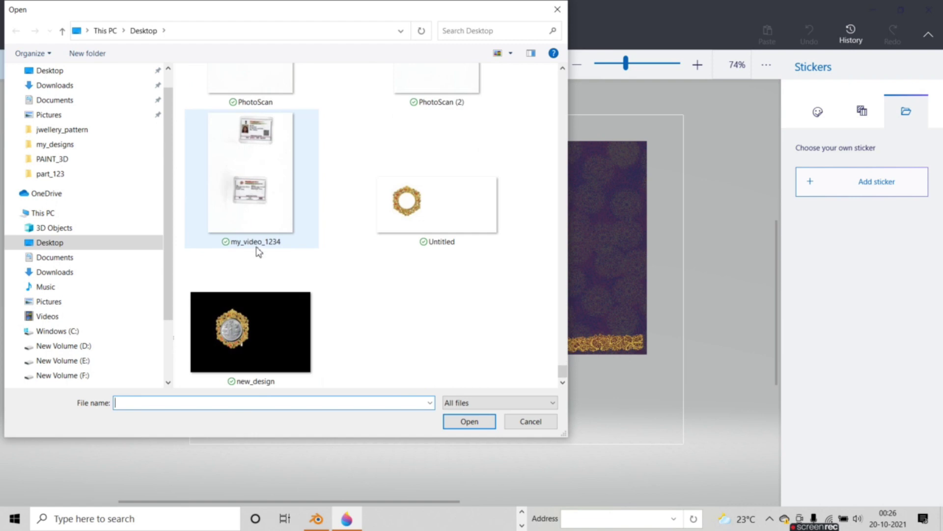
click(220, 319)
click(470, 421)
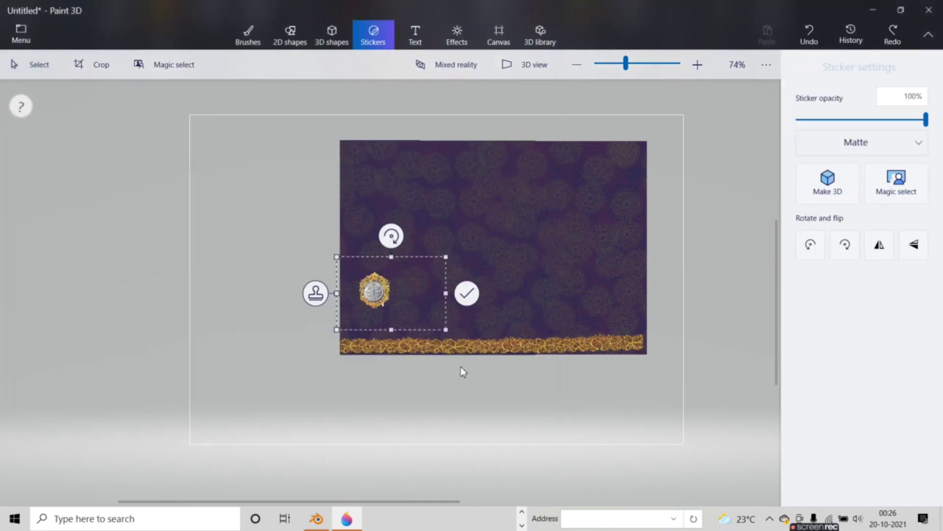
click(371, 257)
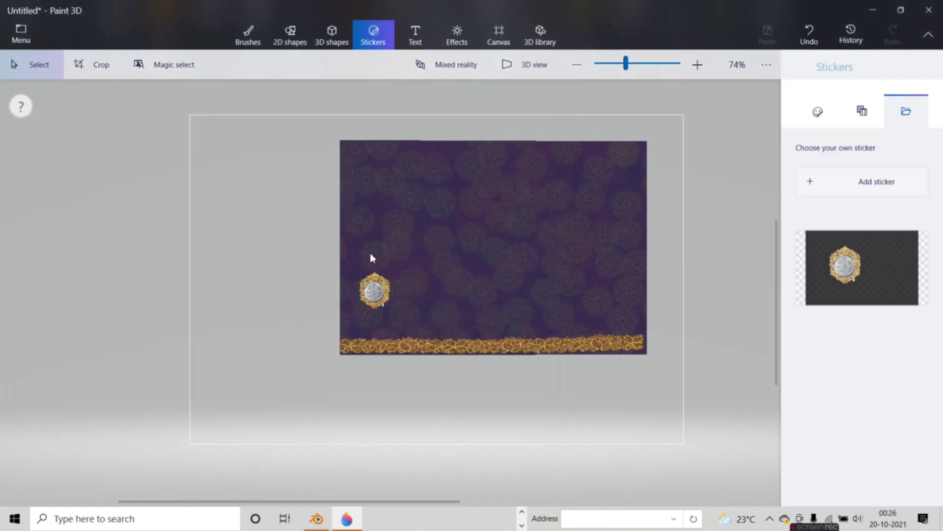
click(377, 294)
key(ctrl+z)
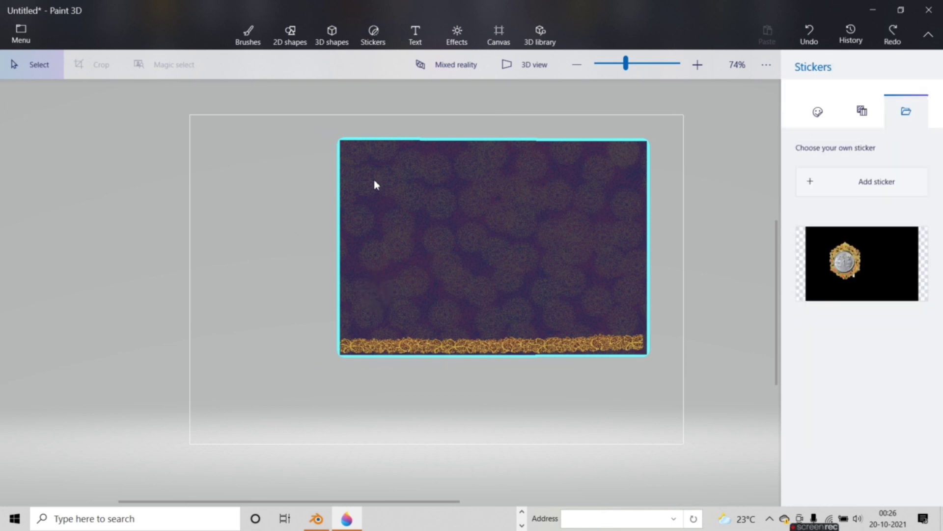
Step: Try to place the gold-framed coin sticker from the custom stickers higher on the envelope, and undo the attempt
click(885, 270)
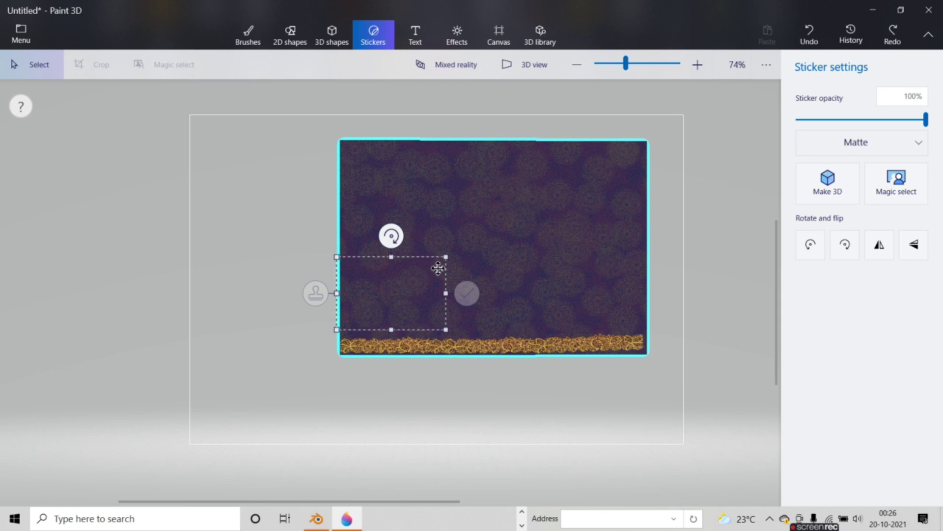
click(428, 223)
drag(427, 223, 391, 243)
key(ctrl+z)
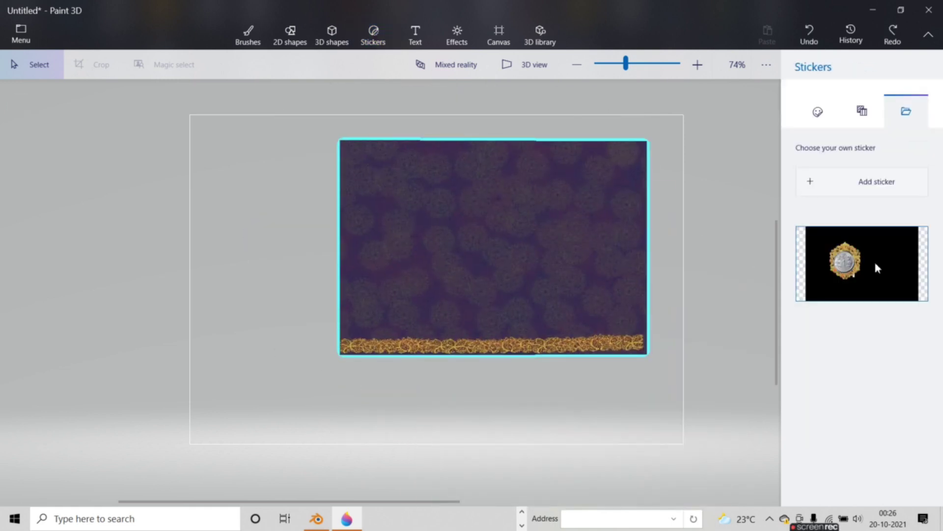
Step: Load the new_design image from the Desktop again as a custom sticker over the envelope's lower-left area
click(878, 184)
scroll(211, 242, down, 5)
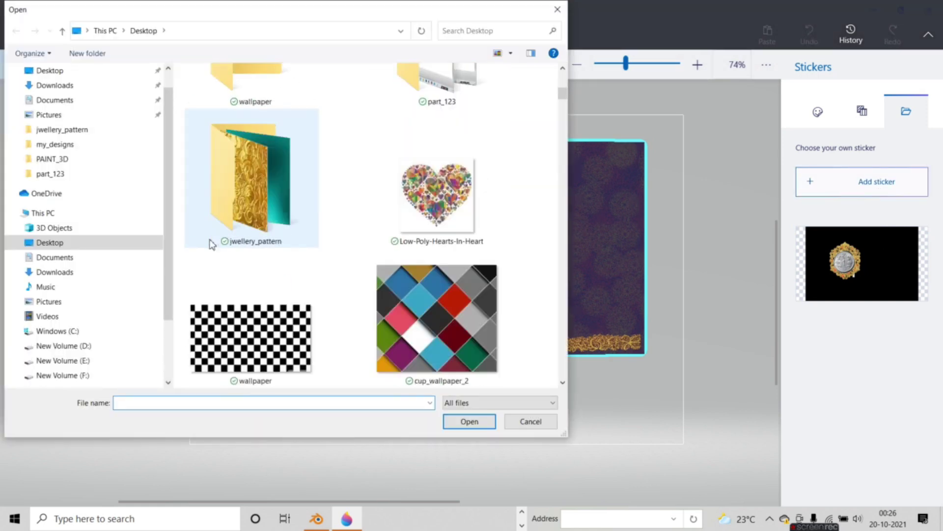
scroll(212, 244, down, 15)
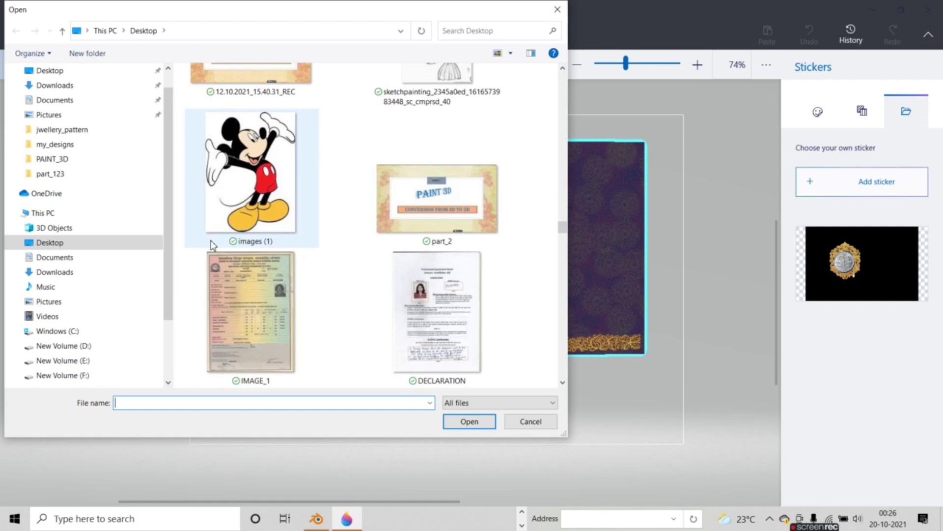
scroll(213, 244, down, 15)
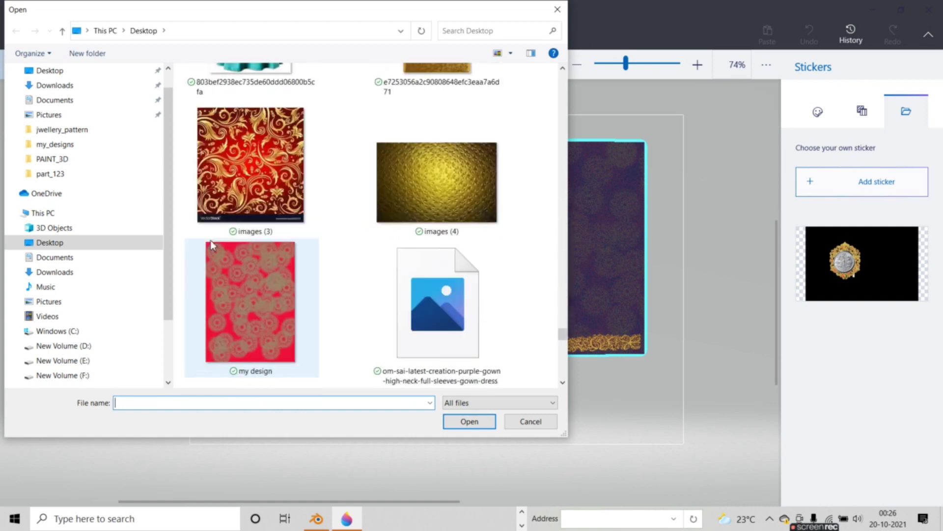
click(231, 329)
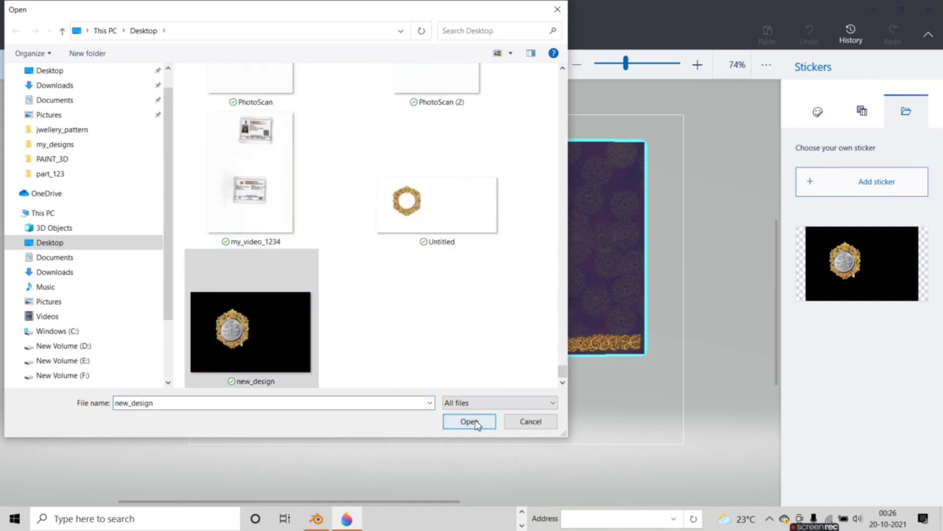
click(471, 422)
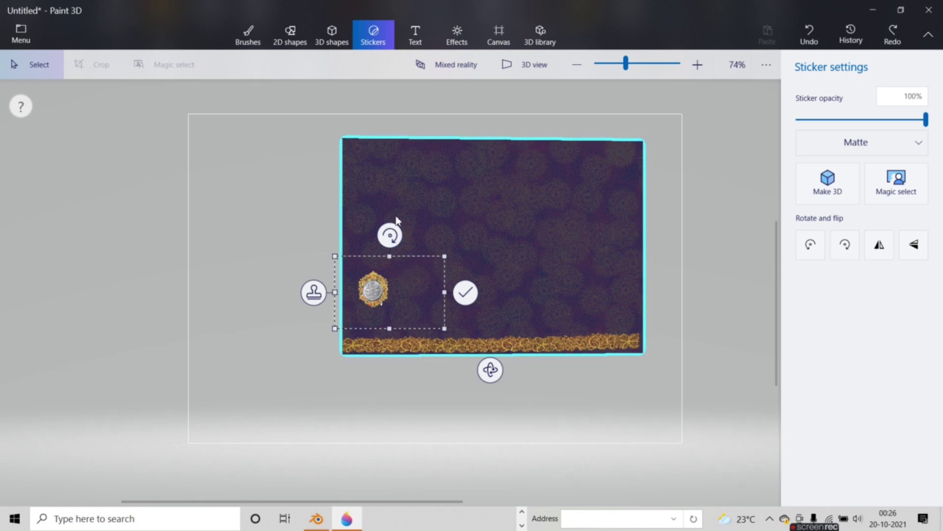
Step: Enlarge the gold-framed coin sticker, position it in the envelope's upper-left area, and commit it to the surface
drag(408, 274, 470, 207)
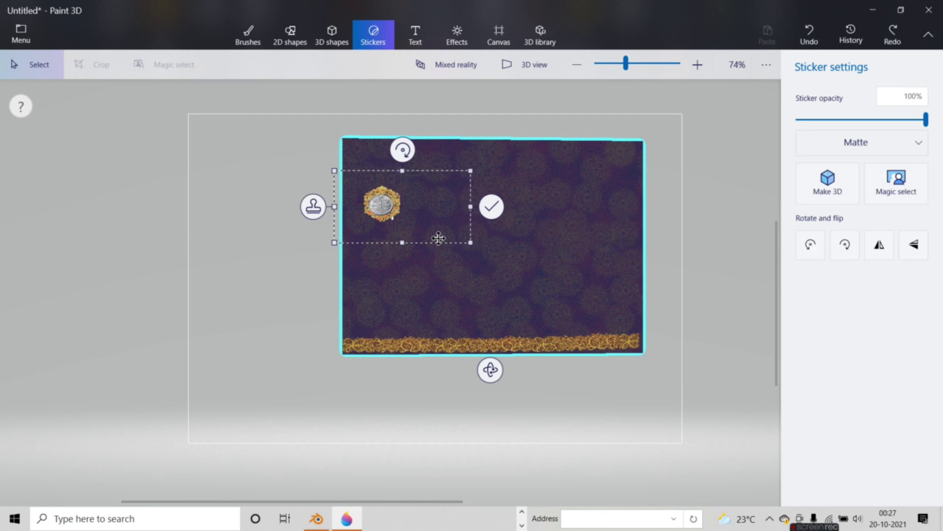
drag(407, 243, 403, 269)
drag(335, 219, 375, 223)
drag(411, 168, 413, 170)
drag(487, 218, 516, 219)
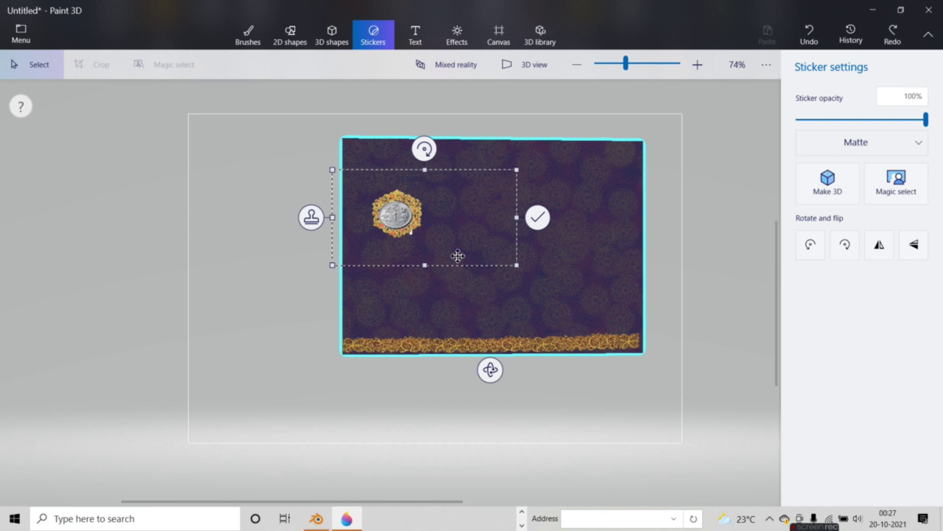
drag(425, 265, 425, 290)
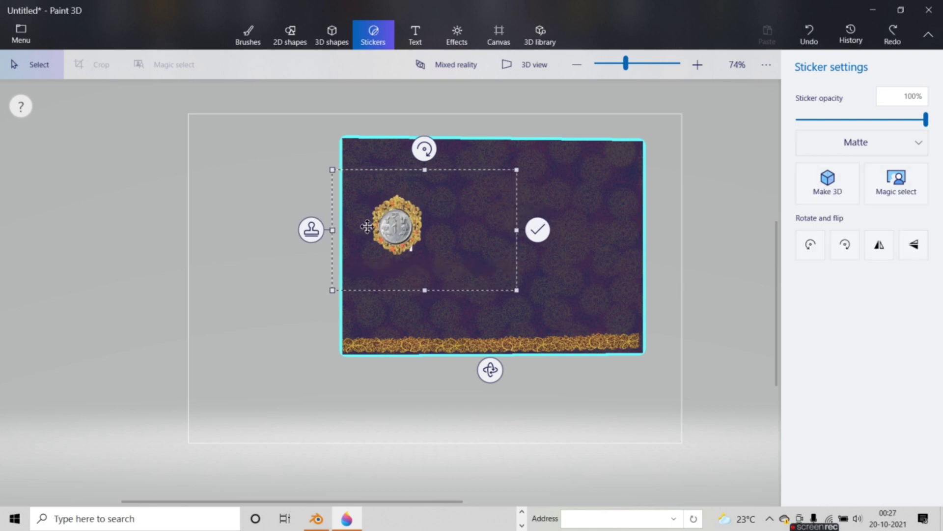
drag(332, 170, 324, 159)
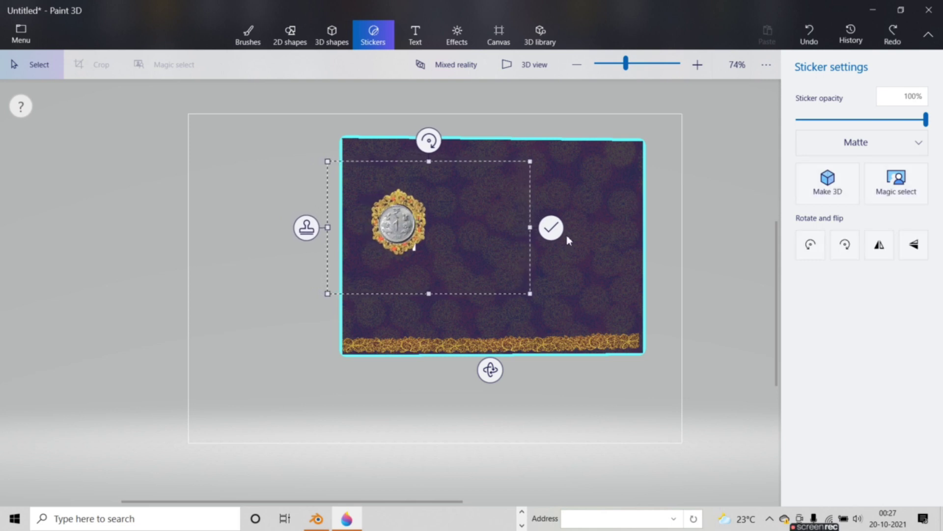
click(548, 225)
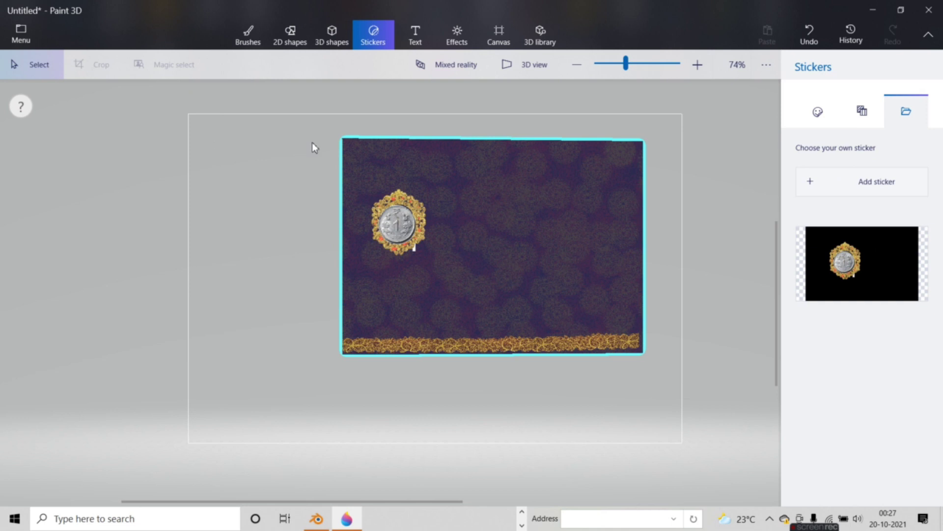
Step: Rotate the envelope slightly so its decorated side faces straight forward, and deselect it
click(533, 72)
click(533, 73)
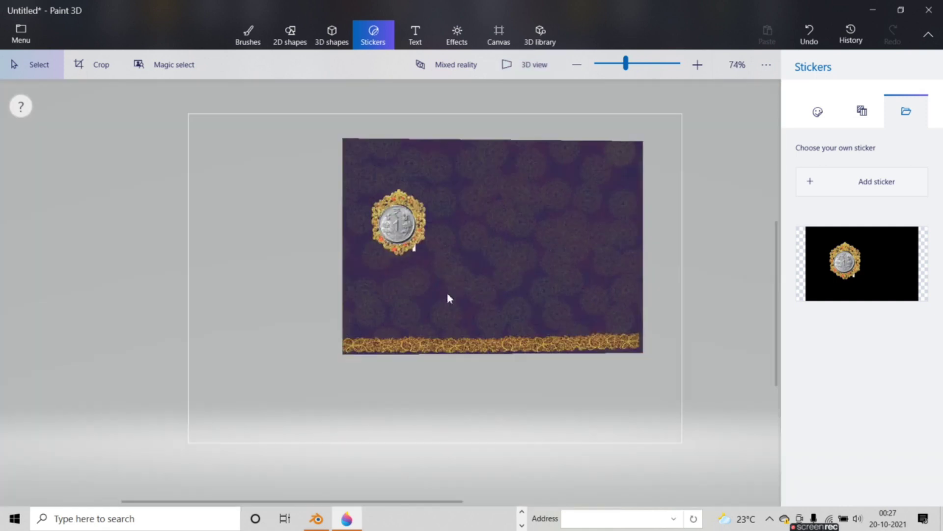
click(472, 266)
drag(490, 385, 484, 408)
click(700, 267)
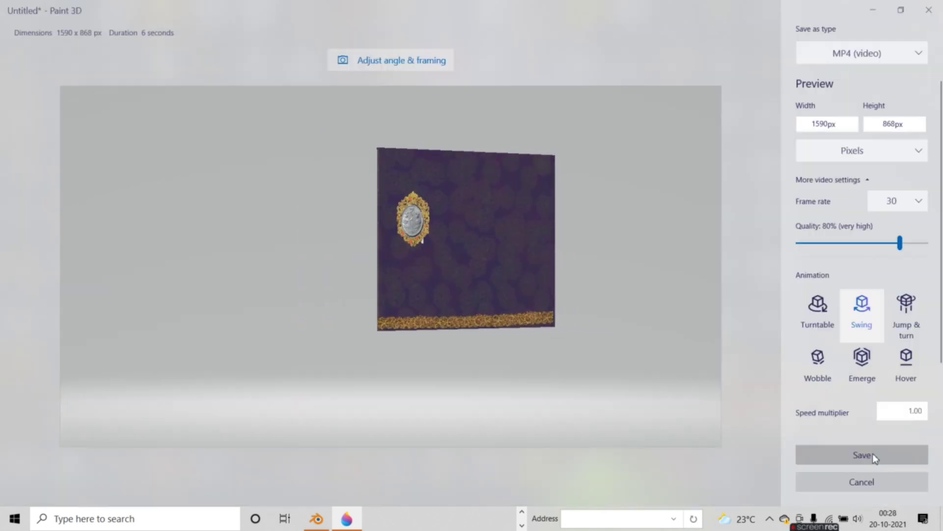
double_click(913, 411)
text(00)
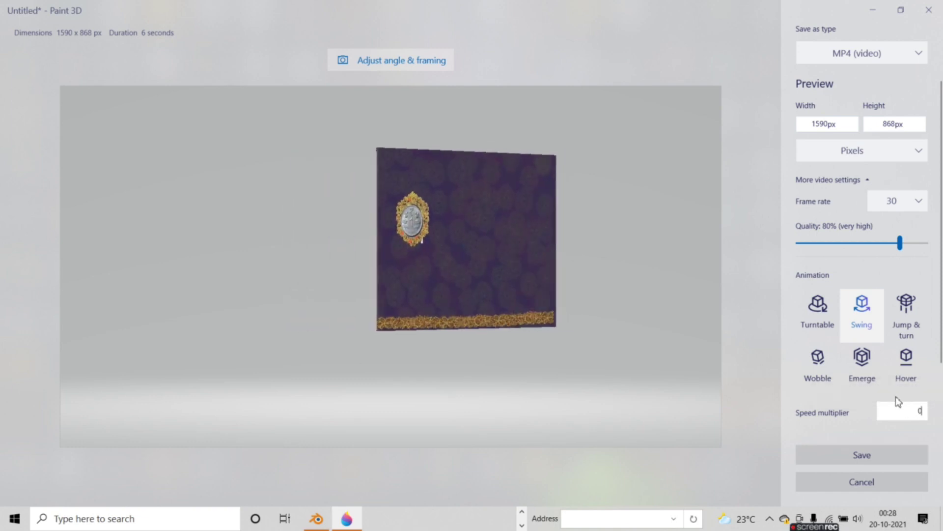
key(Return)
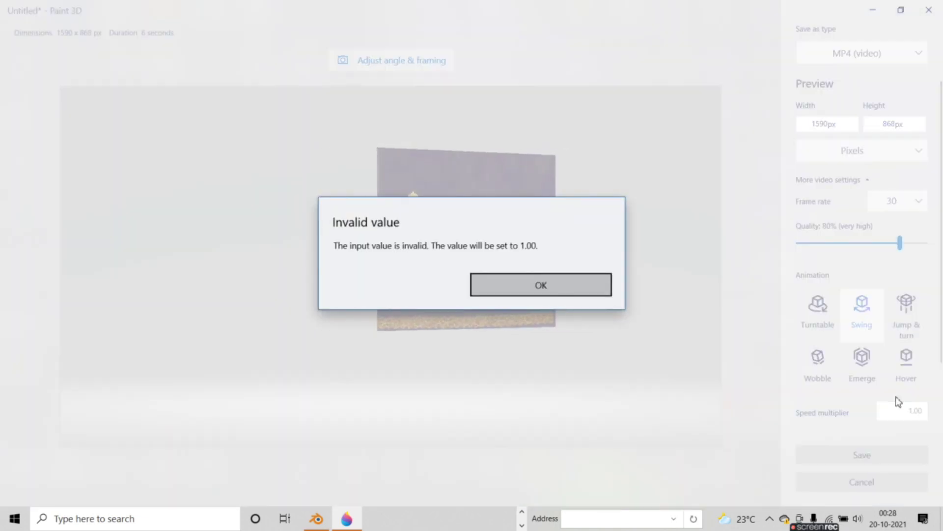
click(579, 285)
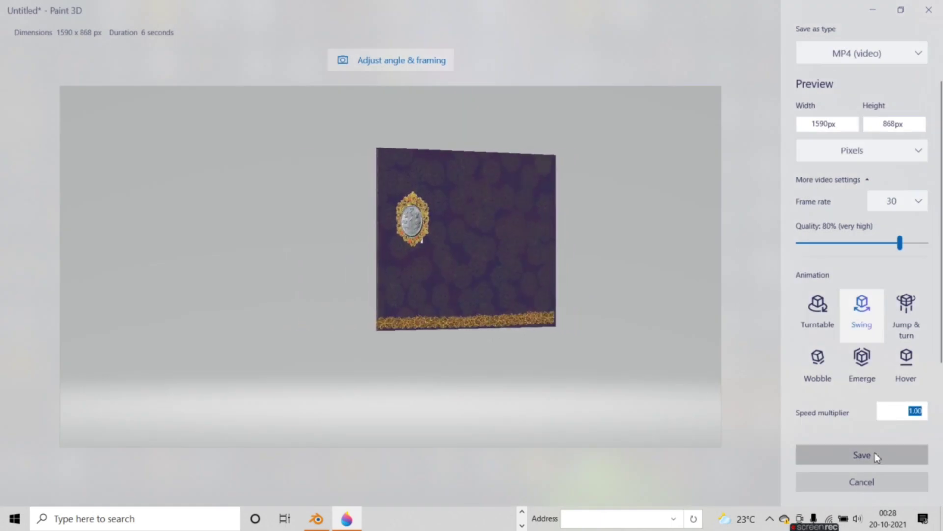
click(871, 461)
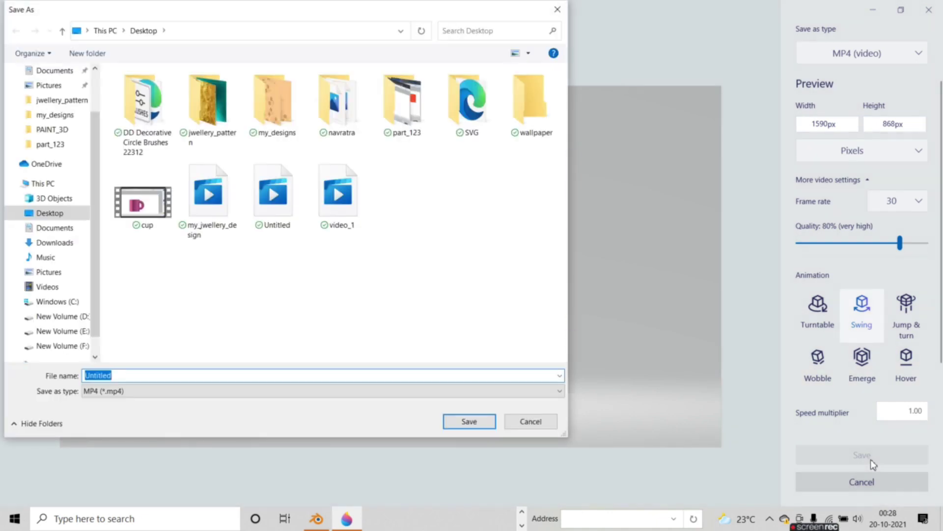
click(557, 9)
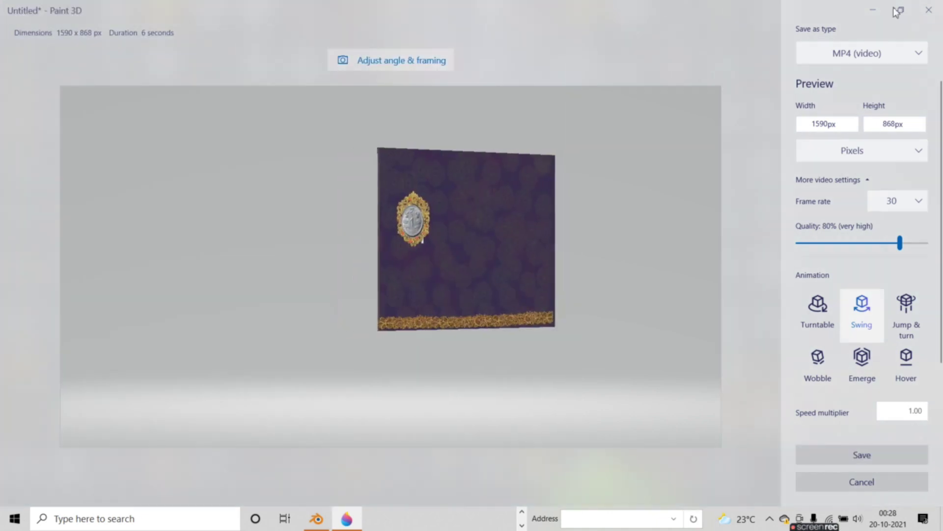
click(929, 10)
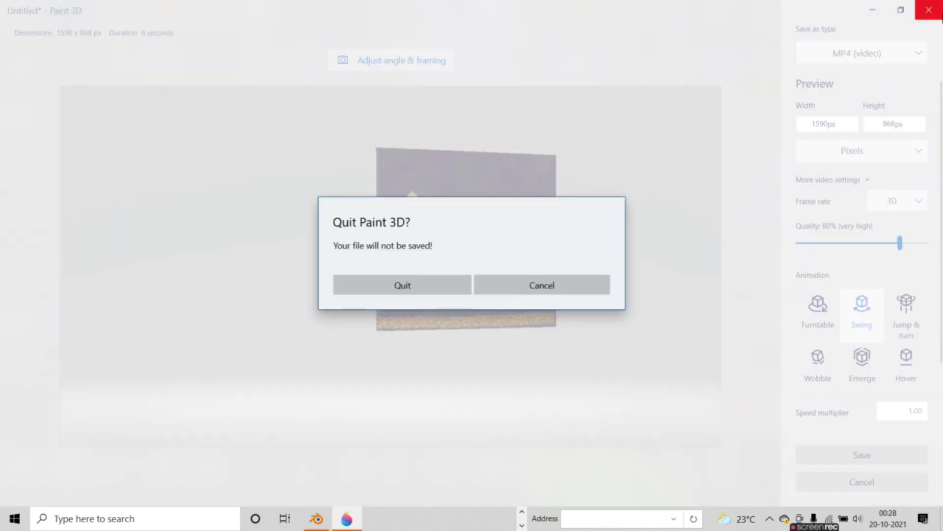
click(545, 290)
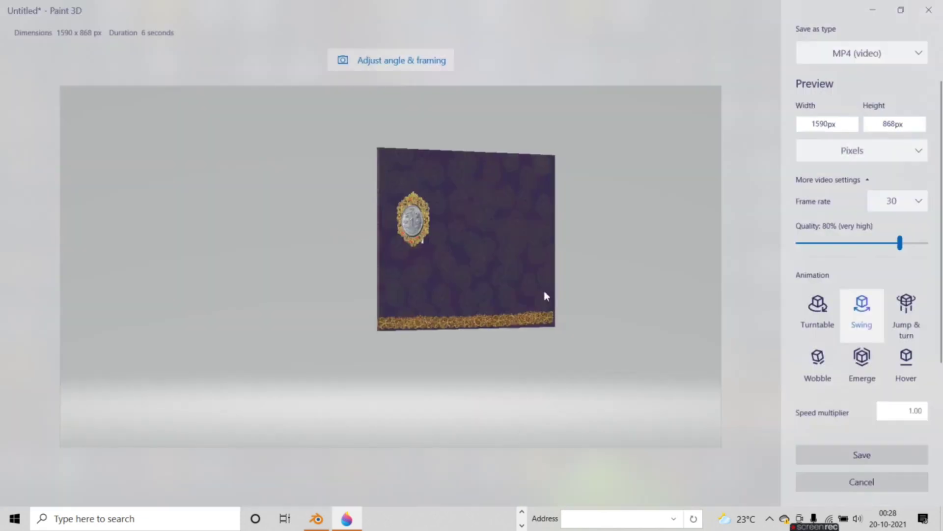
click(860, 481)
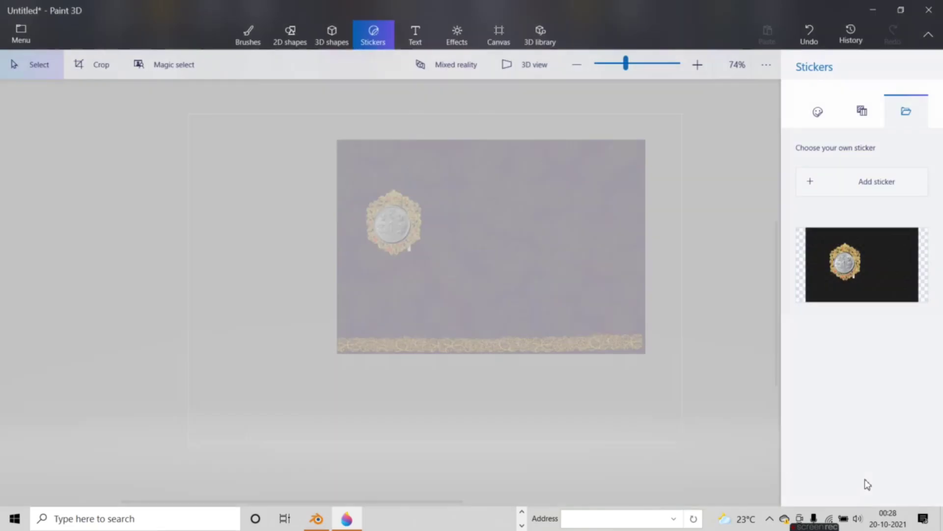
Step: Try out scene filters including Nether (Minecraft), Canterbury, Lavender, Candy and Aqua, and shift the light under Lavender
click(452, 35)
click(809, 222)
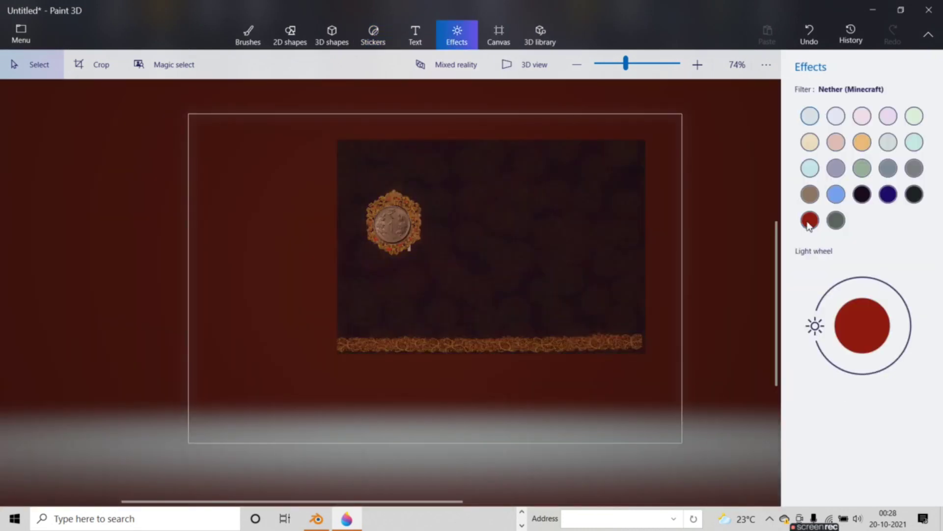
click(835, 194)
click(836, 168)
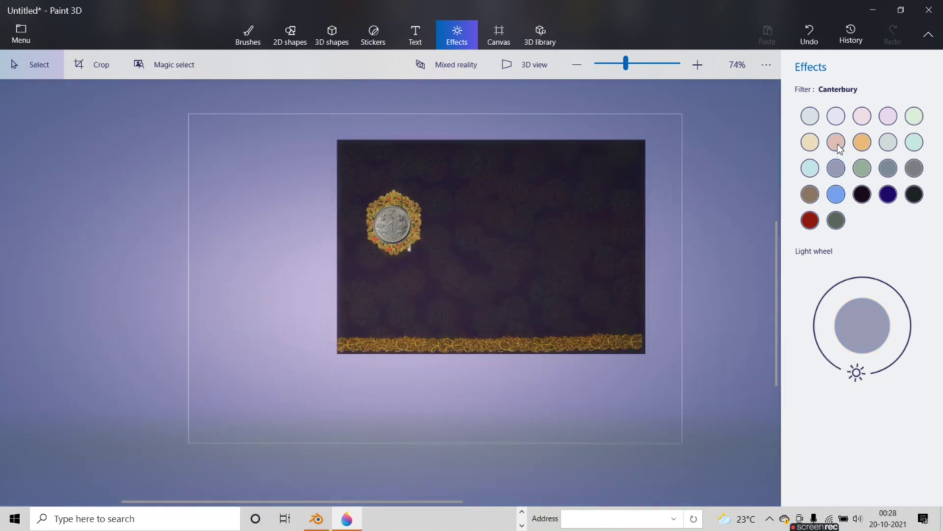
click(837, 143)
click(830, 122)
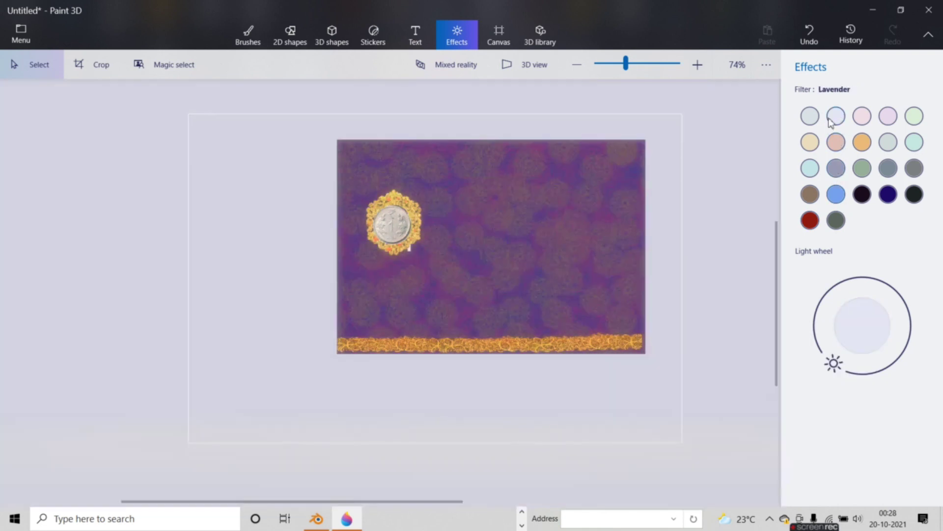
drag(833, 363, 893, 298)
click(868, 123)
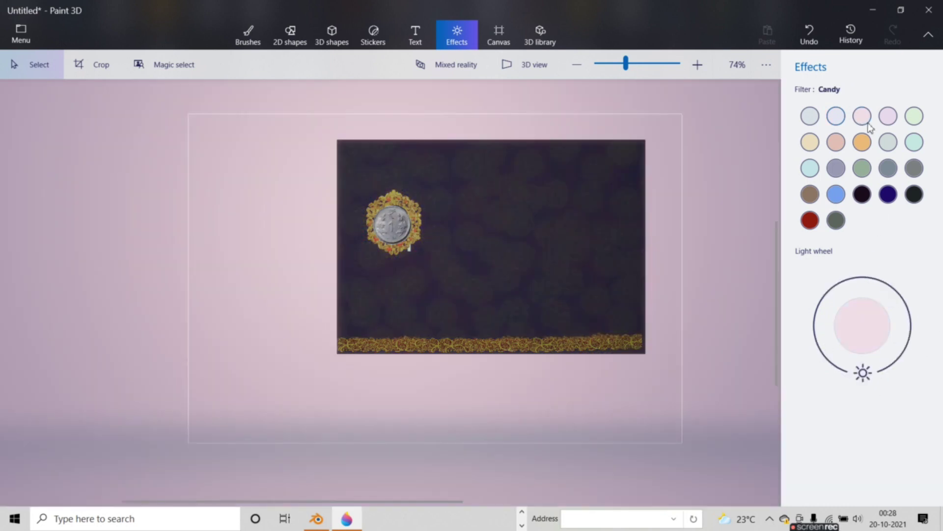
click(912, 143)
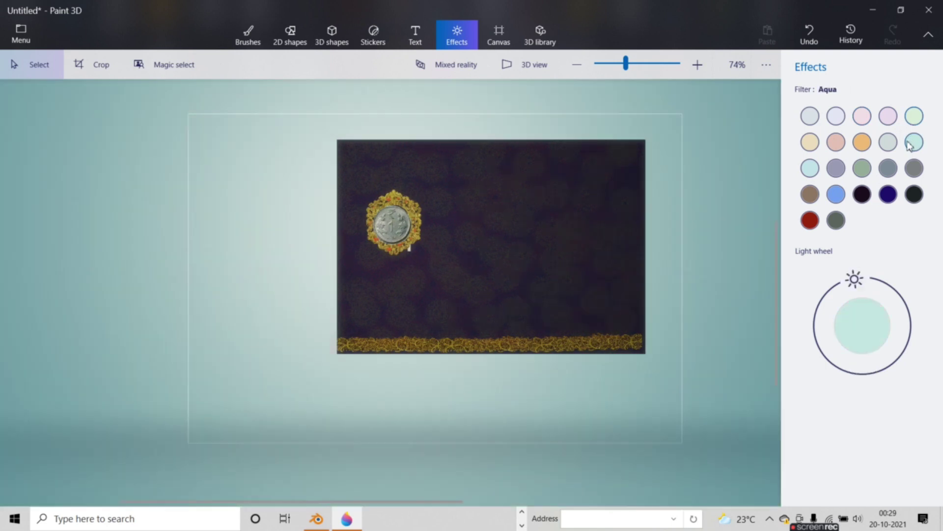
Step: Apply the Lavender filter to the scene and move its light around to the right side of the light wheel
click(883, 147)
click(835, 146)
click(837, 118)
click(857, 122)
click(842, 121)
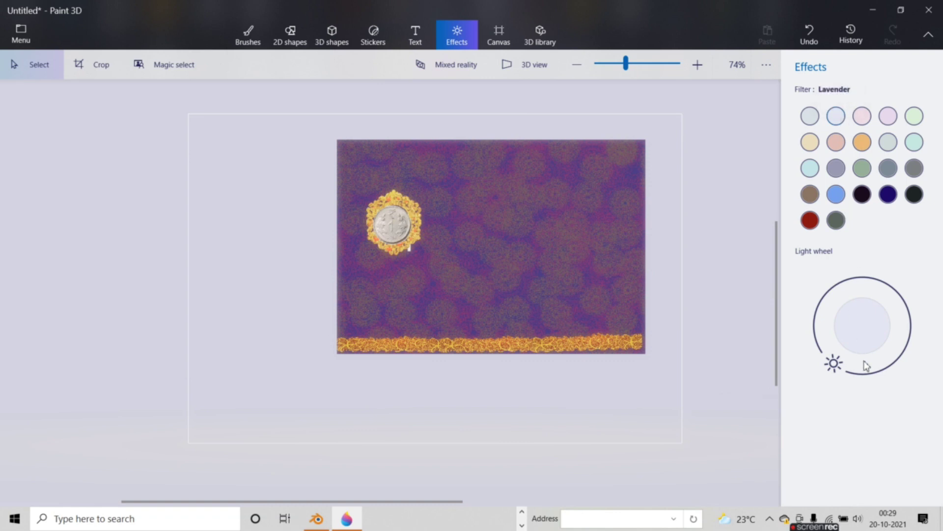
drag(841, 369, 907, 313)
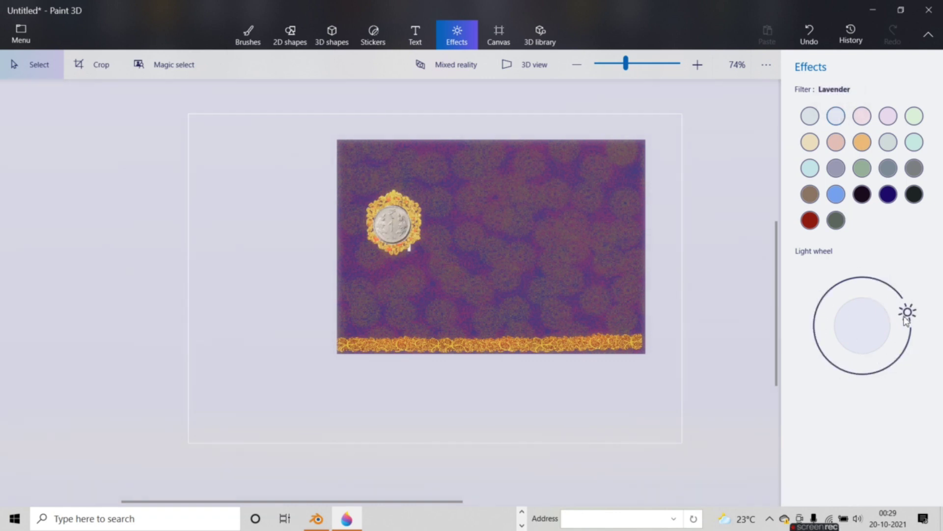
Step: Show the envelope in 3D view and set up an MP4 video copy with the Swing animation
click(526, 55)
scroll(449, 196, down, 2)
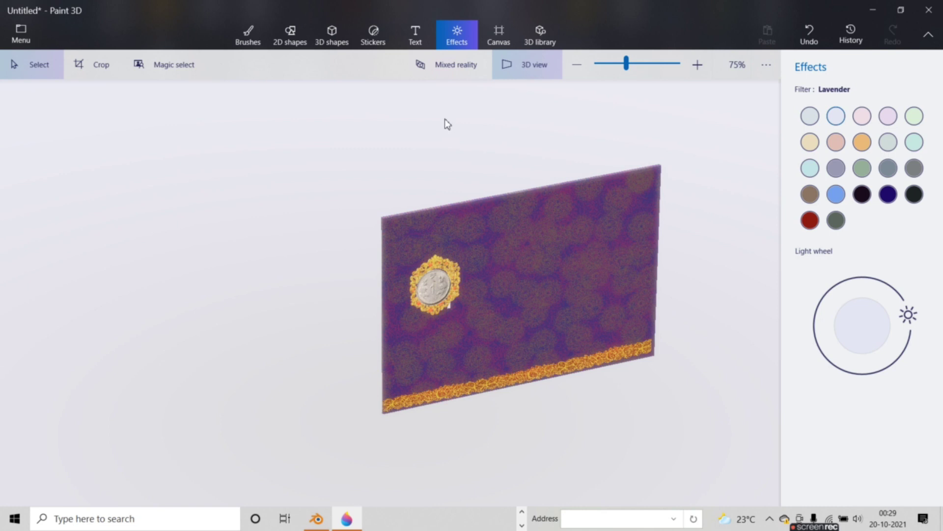
click(36, 29)
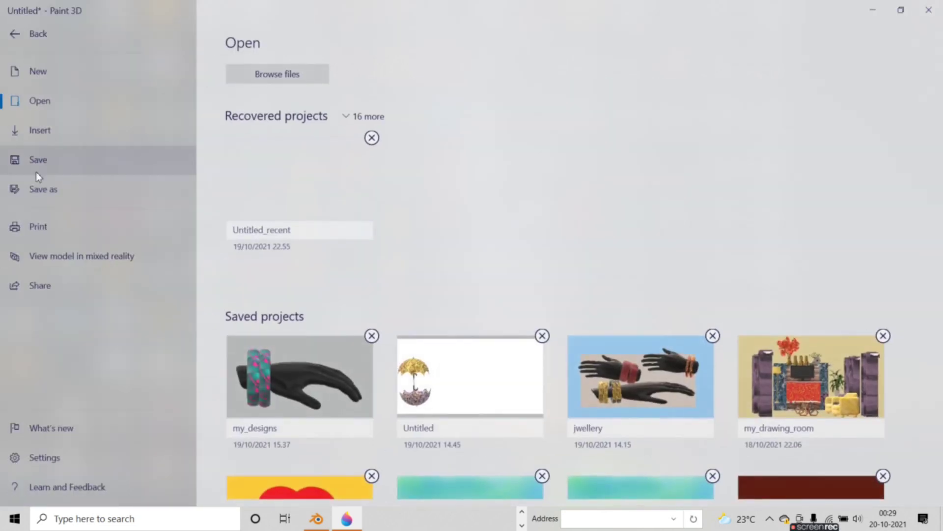
click(35, 192)
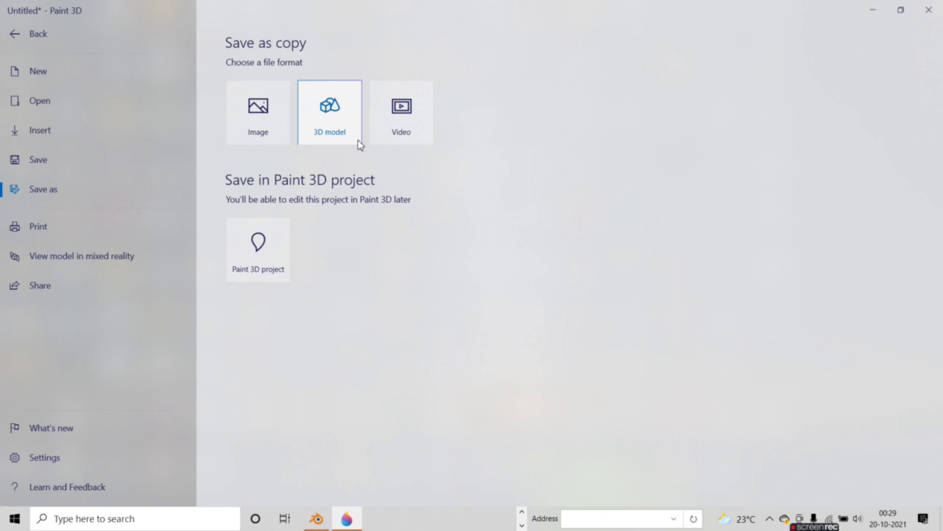
click(401, 127)
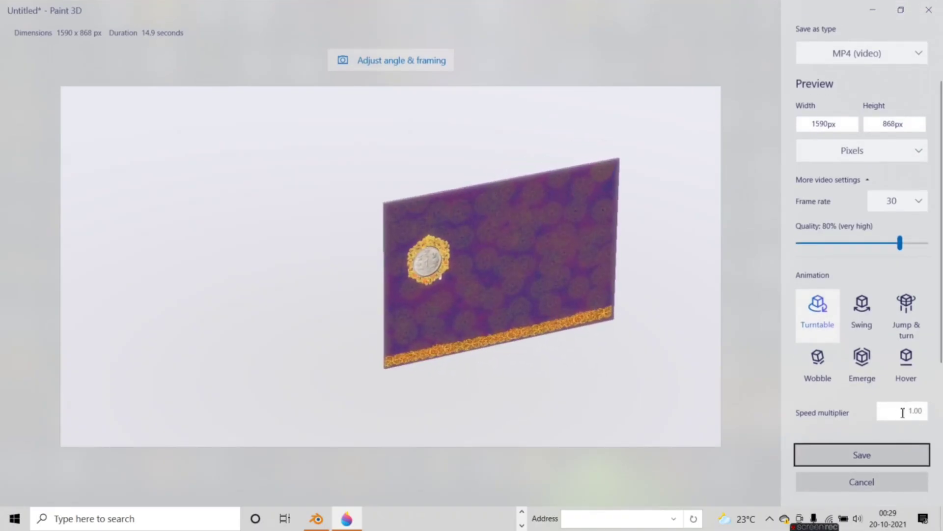
click(861, 317)
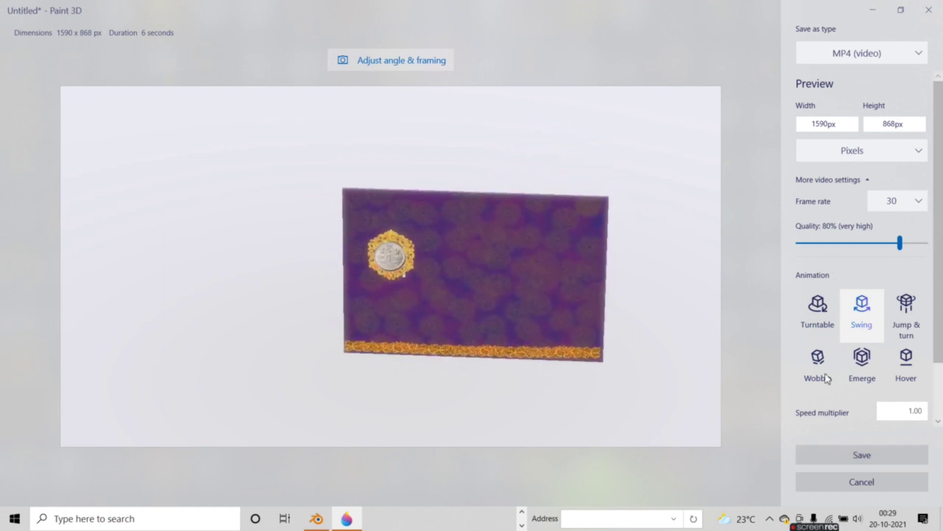
Step: Save the MP4 video to the Desktop under the file name envelope
click(857, 457)
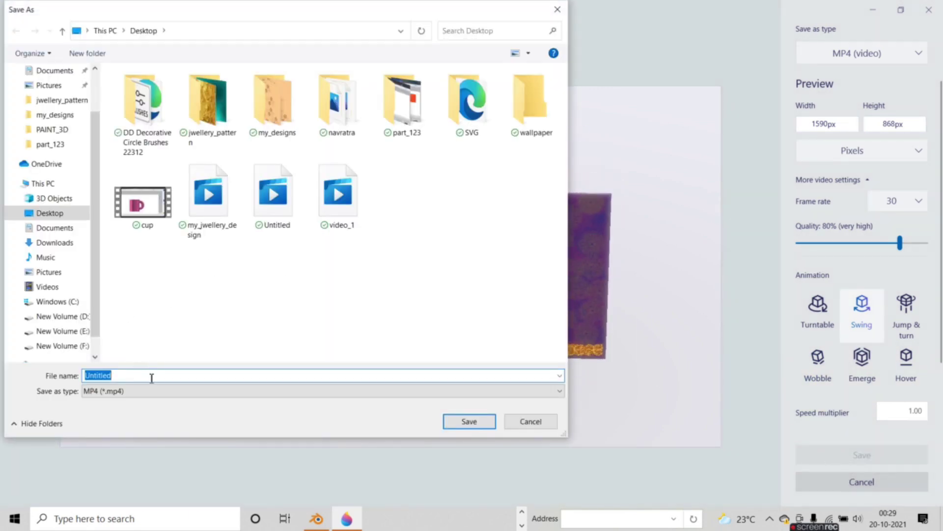
click(152, 378)
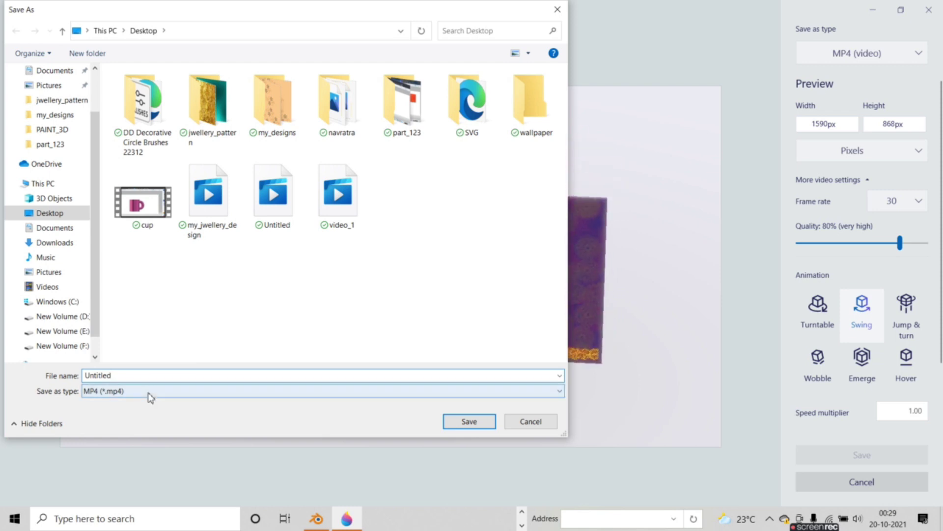
key(BackSpace)
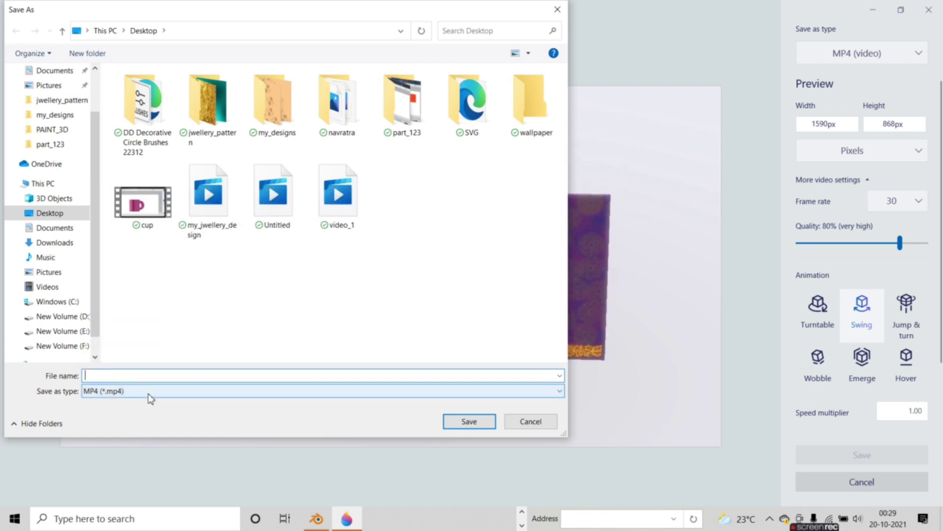
text(envelope)
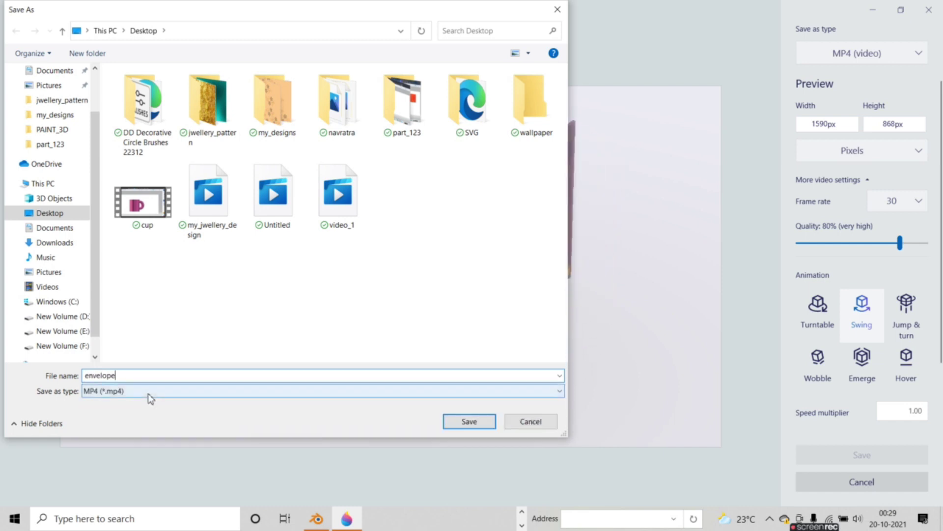
key(Return)
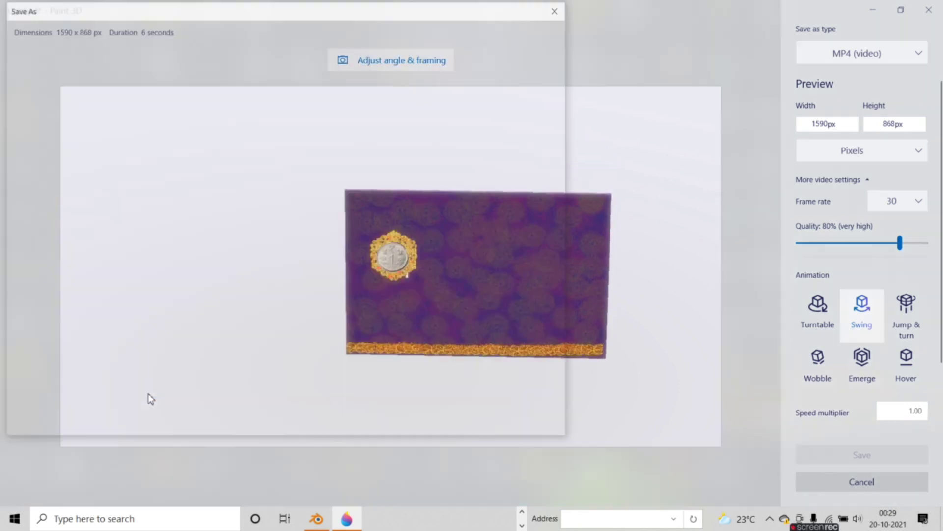